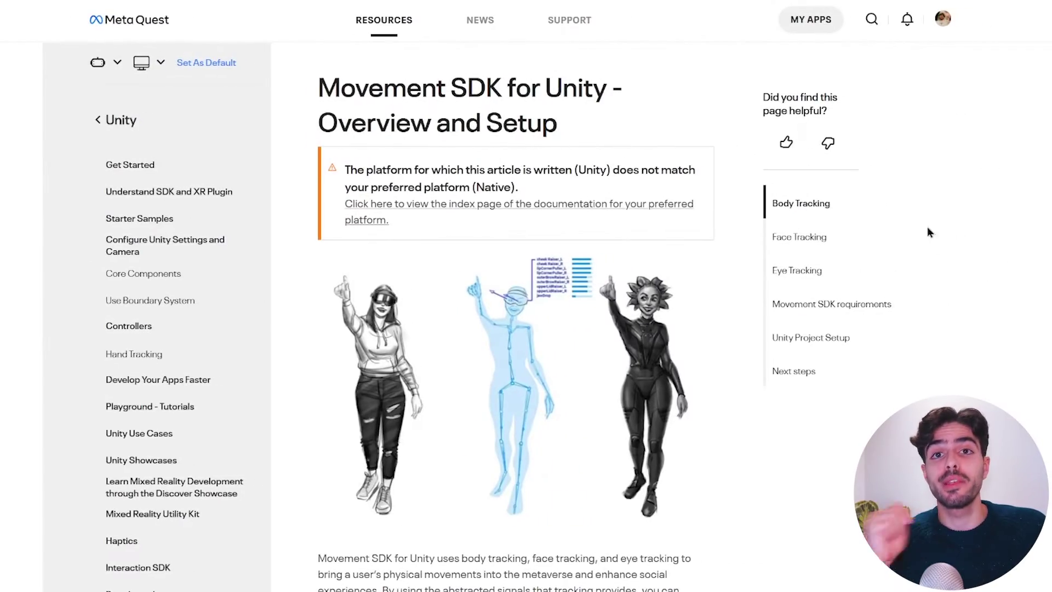
# - In the Movement SDK docs, select the github.com/oculus-samples/Unity-Movement.git URL under Unity Project Setup
pyautogui.middleClick(965, 294)
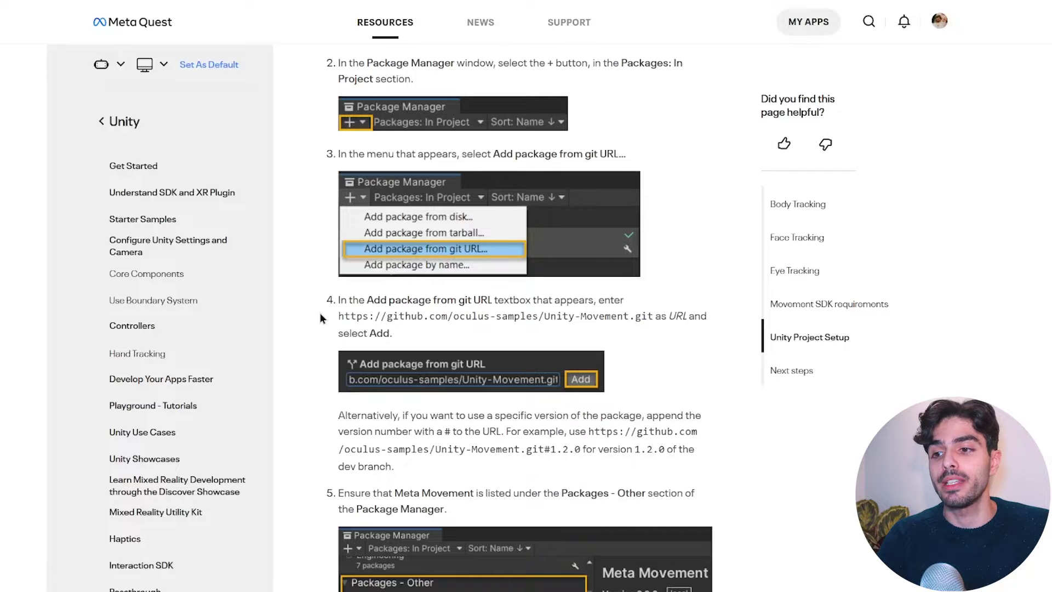
pyautogui.moveTo(338, 316); pyautogui.dragTo(652, 318)
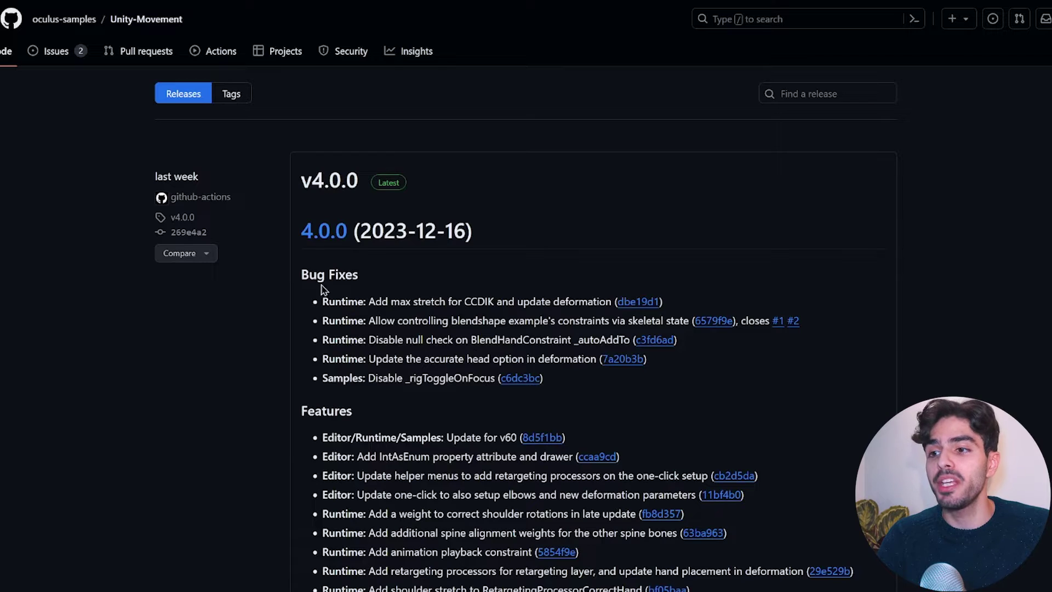
# - Scroll the Unity-Movement v4.0.0 release notes down to the Assets source code downloads
pyautogui.scroll(-2, 351, 164)
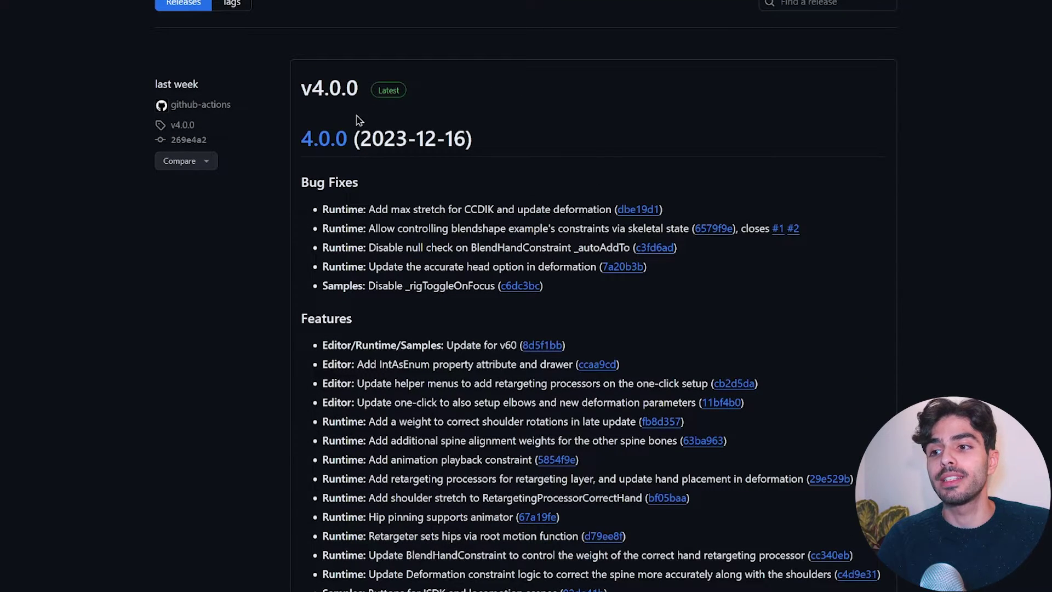
pyautogui.scroll(-2, 523, 204)
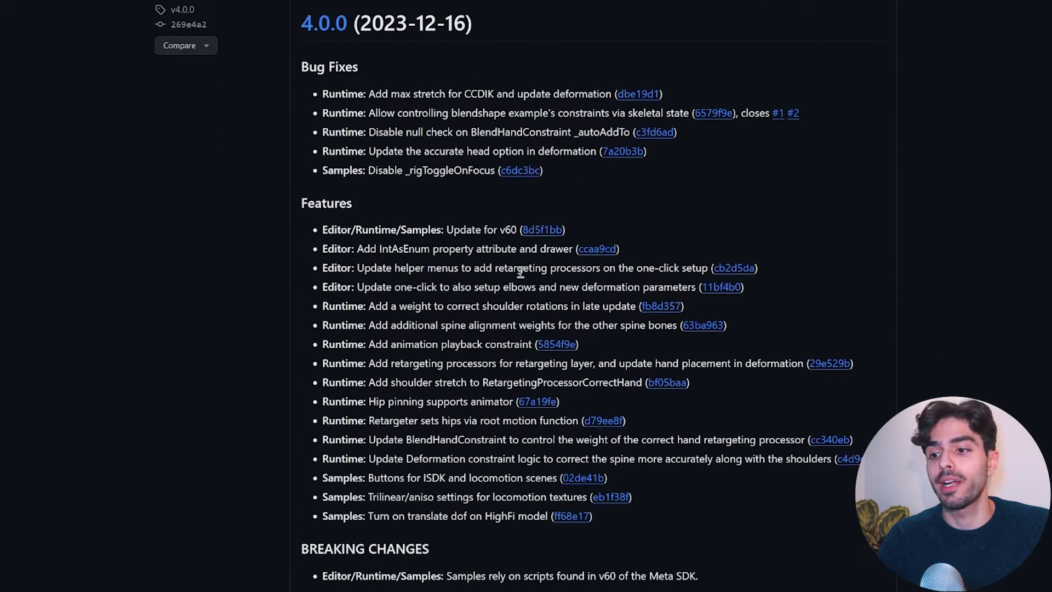
pyautogui.scroll(-3, 526, 246)
pyautogui.scroll(-4, 557, 317)
pyautogui.scroll(-3, 571, 317)
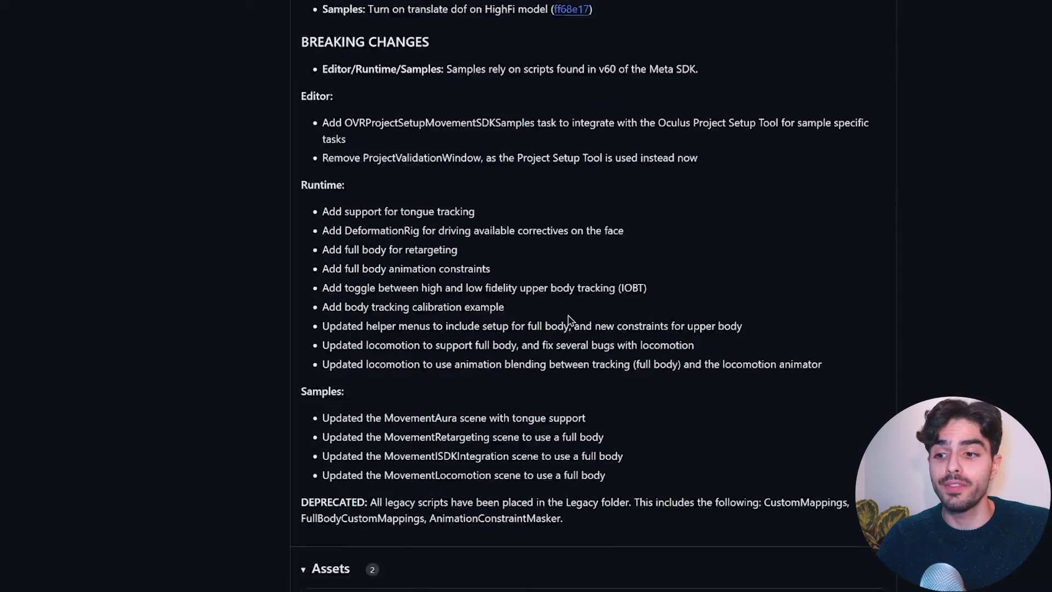
pyautogui.scroll(-2, 542, 319)
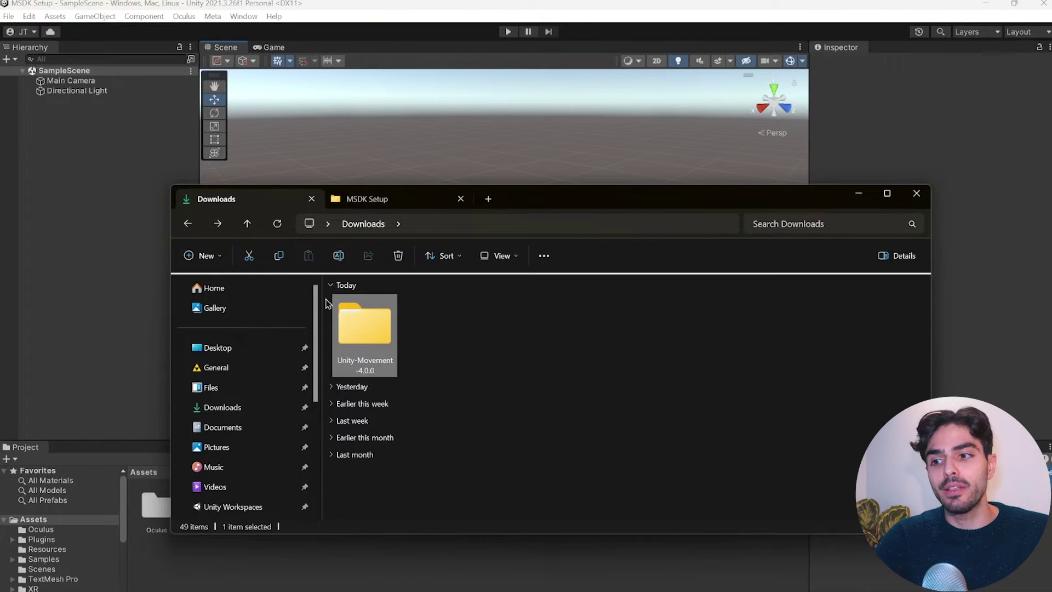
# - Drop the Unity-Movement-4.0.0 folder into MSDK Setup and bring Unity back to front
pyautogui.moveTo(366, 330)
pyautogui.mouseDown()
pyautogui.moveTo(776, 358)
pyautogui.moveTo(855, 398)
pyautogui.mouseUp()
pyautogui.click(646, 540)
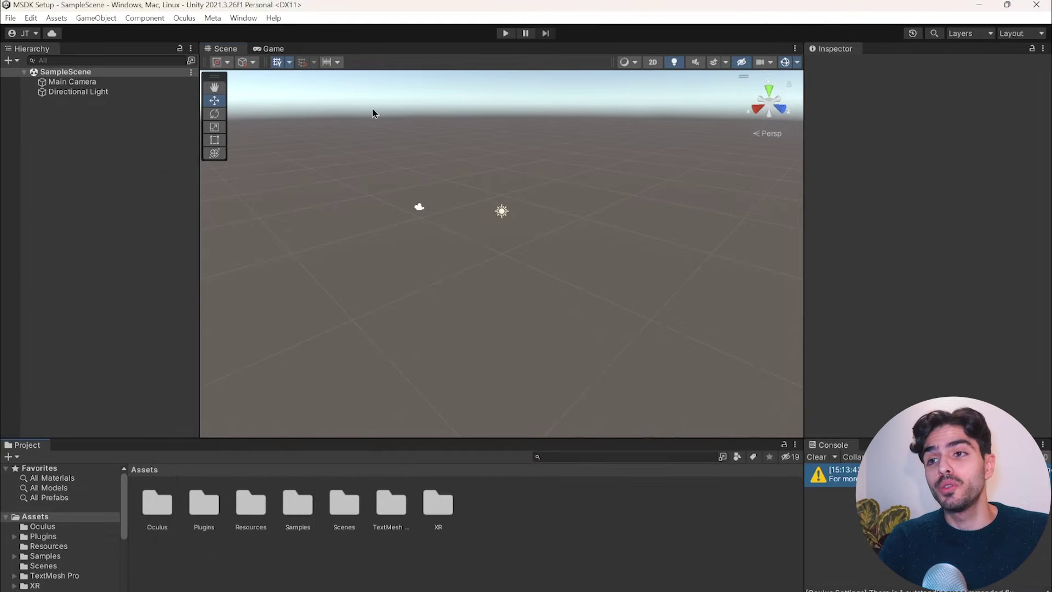
# - Add Meta Movement 4.0.0 from disk using MSDK Setup/Unity-Movement-4.0.0/Unity-Movement-4.0.0/package.json
pyautogui.click(243, 18)
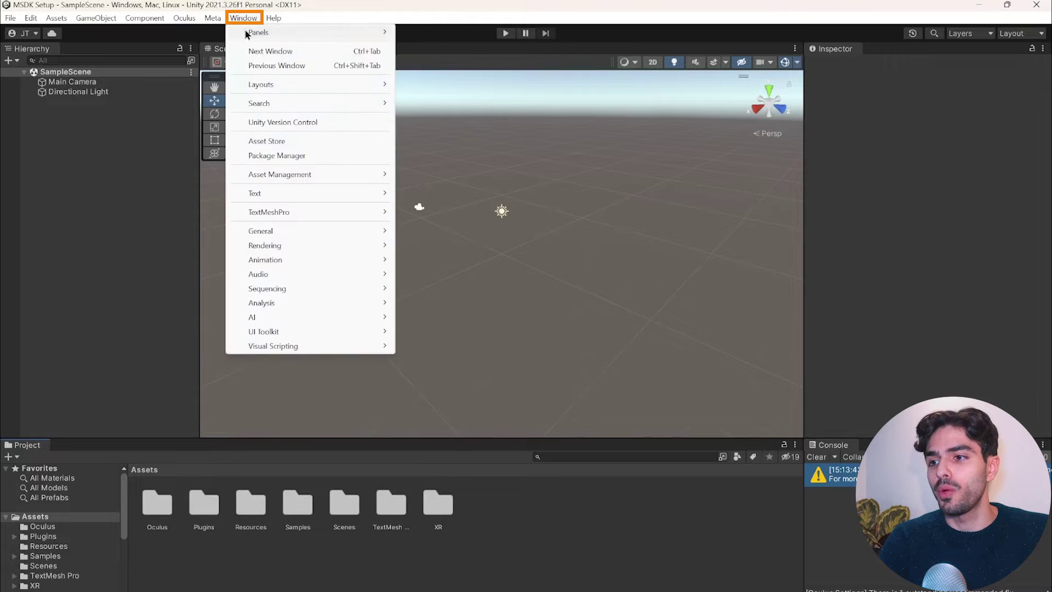
pyautogui.click(276, 156)
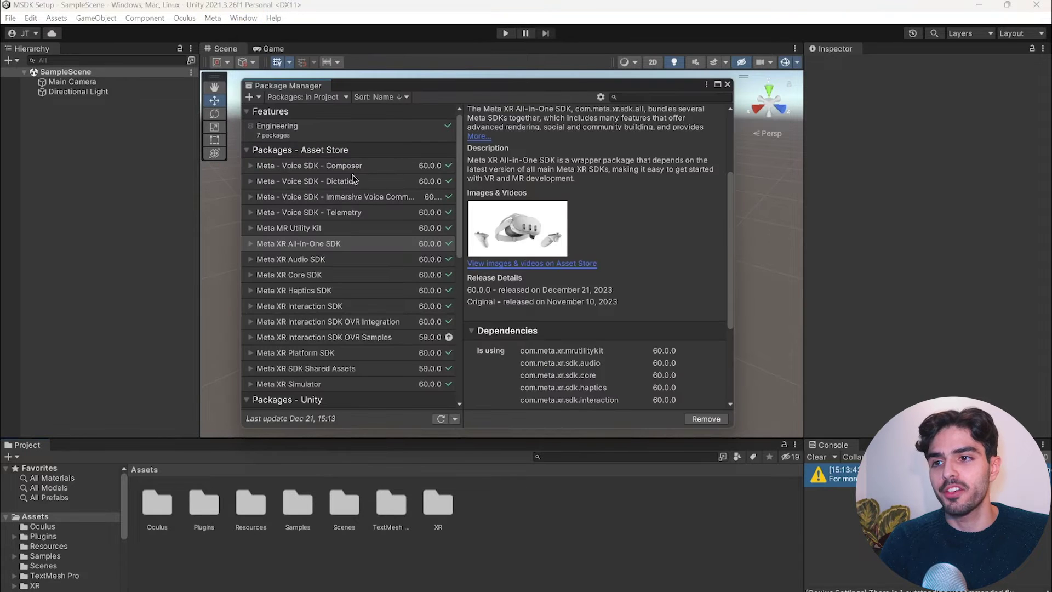
pyautogui.click(252, 101)
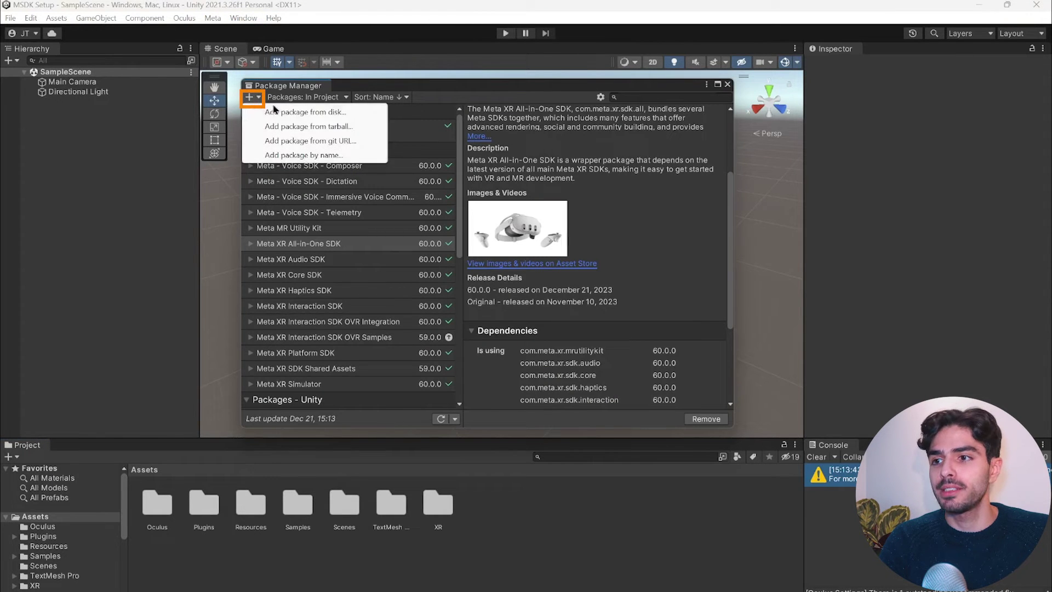
pyautogui.click(307, 113)
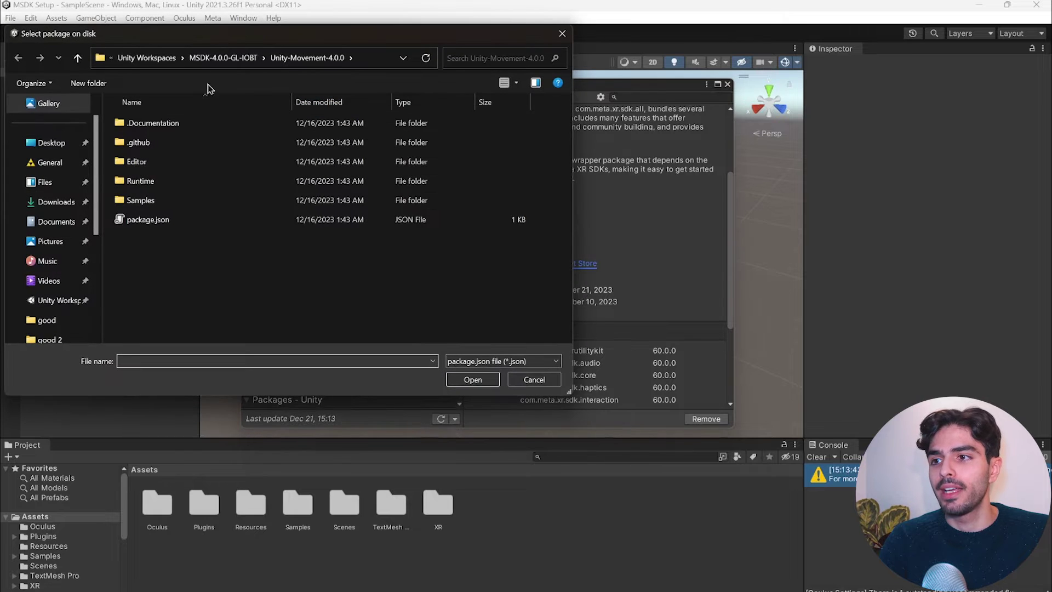
pyautogui.click(147, 57)
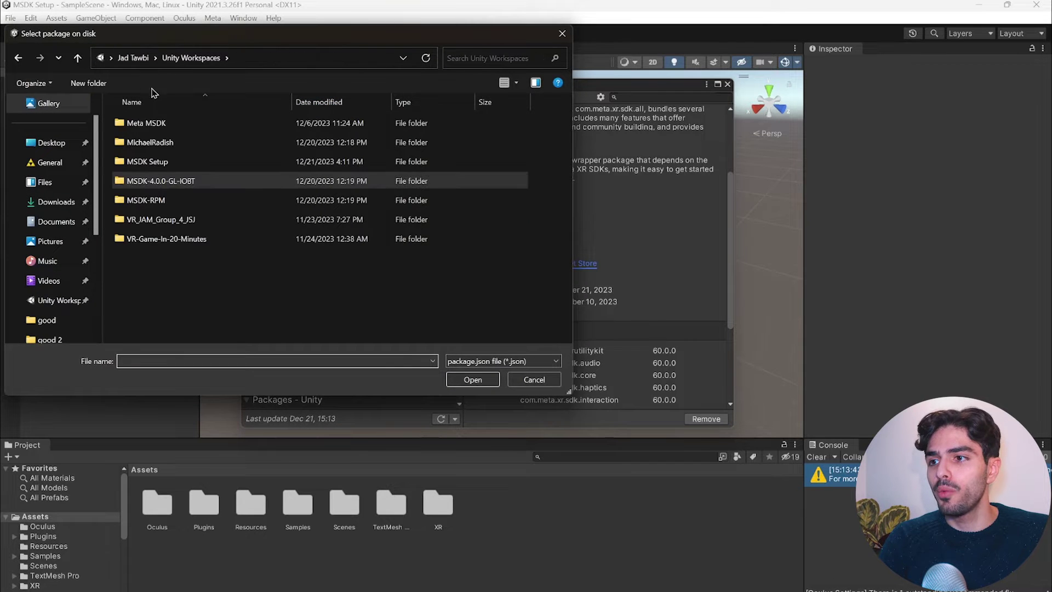
pyautogui.doubleClick(164, 163)
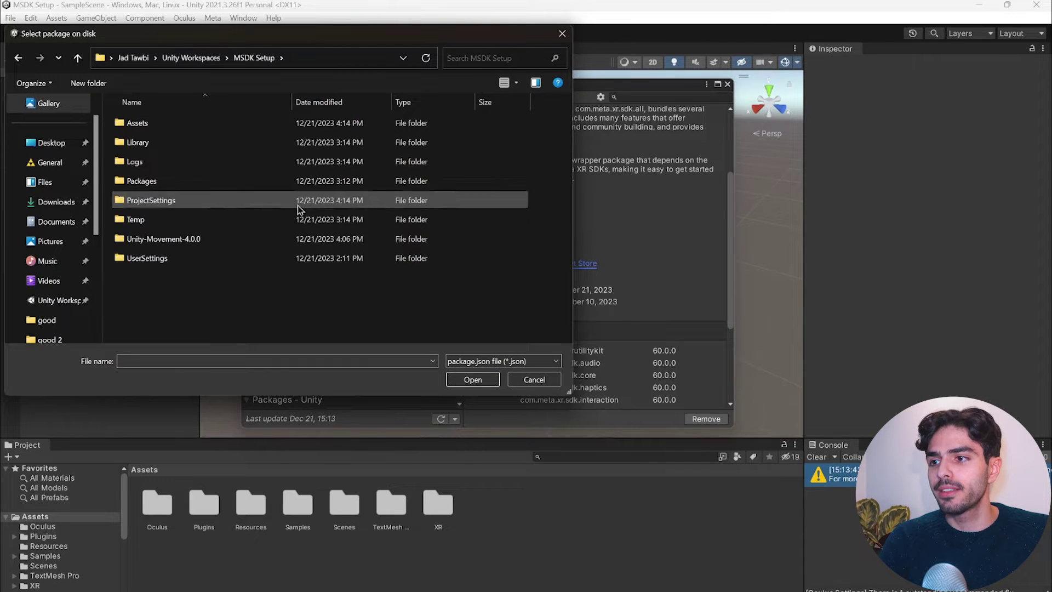
pyautogui.doubleClick(162, 241)
pyautogui.doubleClick(167, 125)
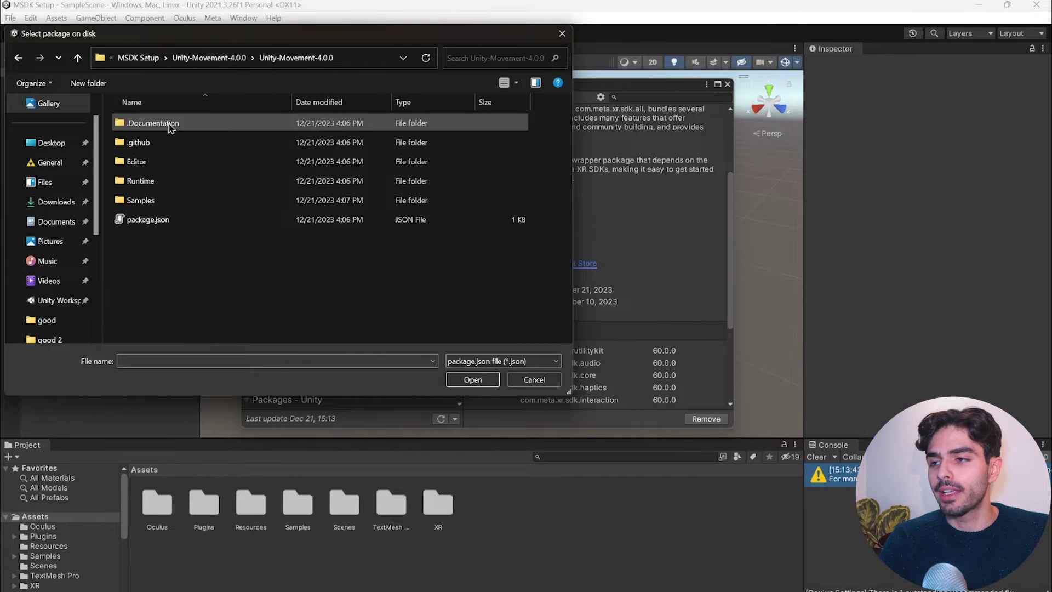
pyautogui.click(148, 221)
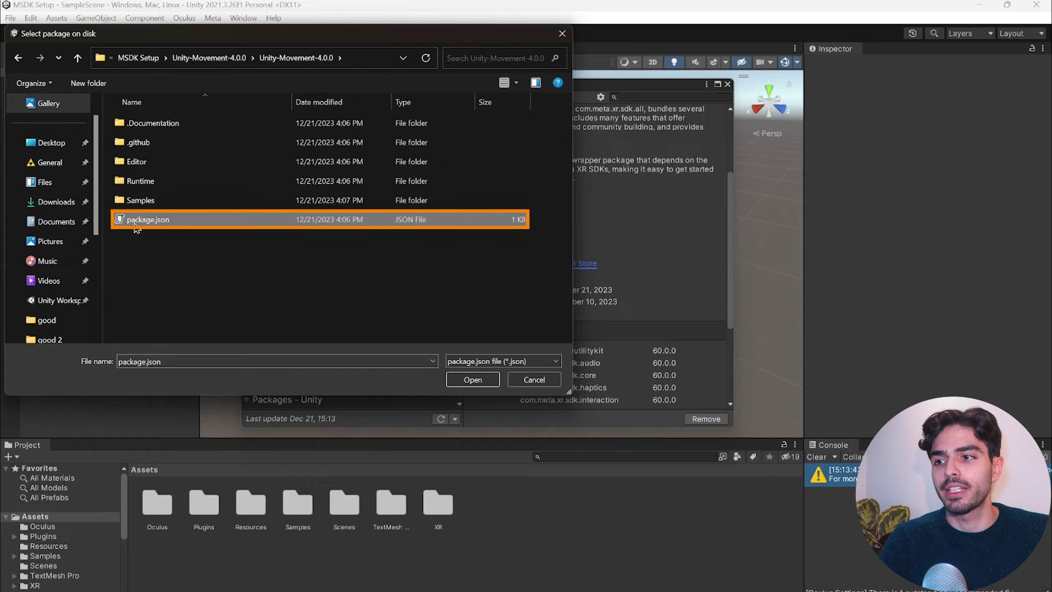
pyautogui.click(472, 379)
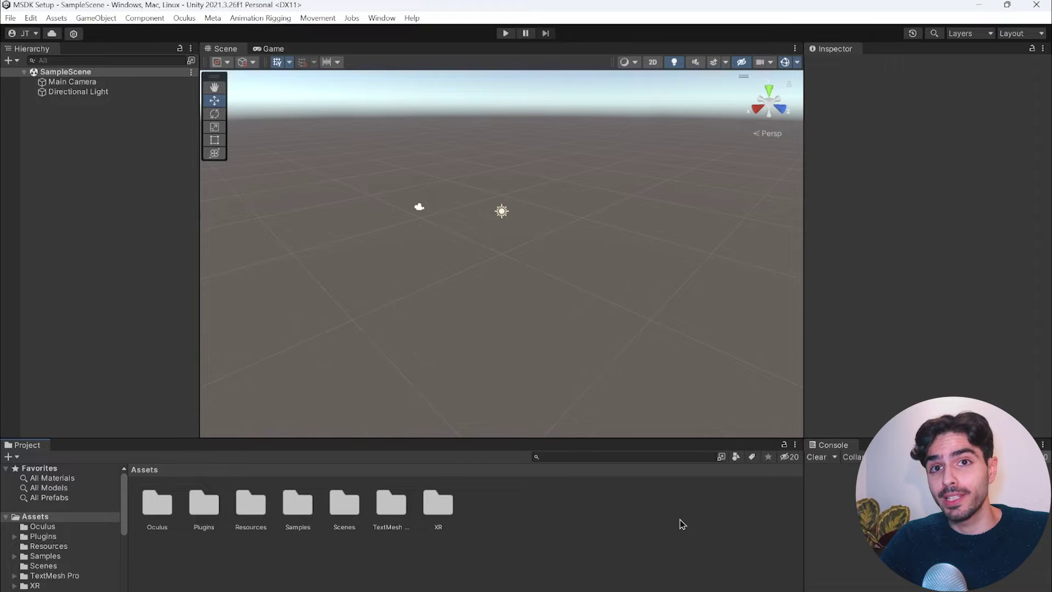
# - Apply all recommended Standalone fixes in the Oculus Project Setup Tool
pyautogui.click(30, 18)
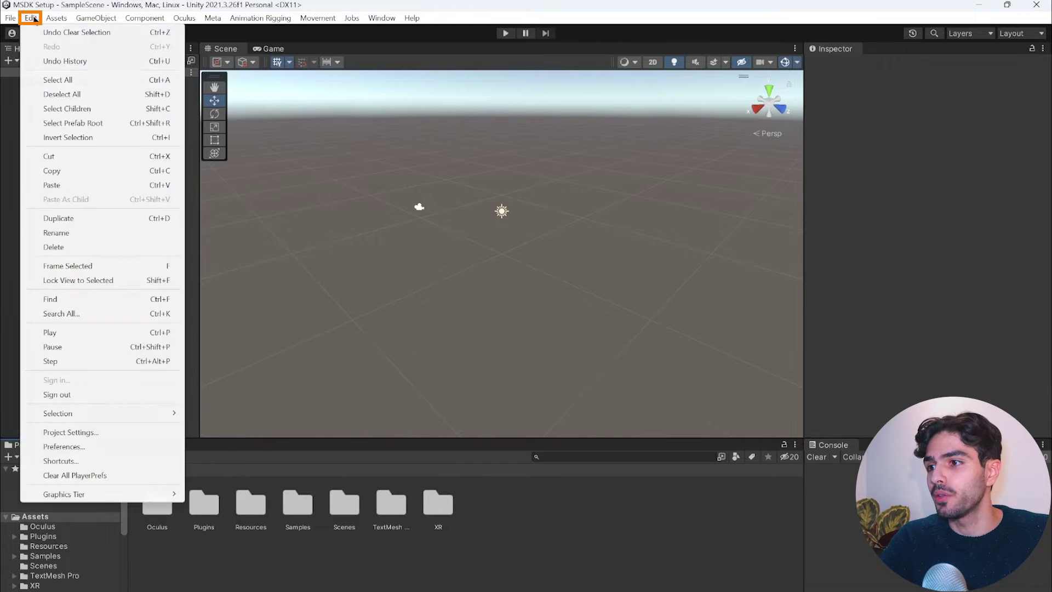
pyautogui.click(82, 433)
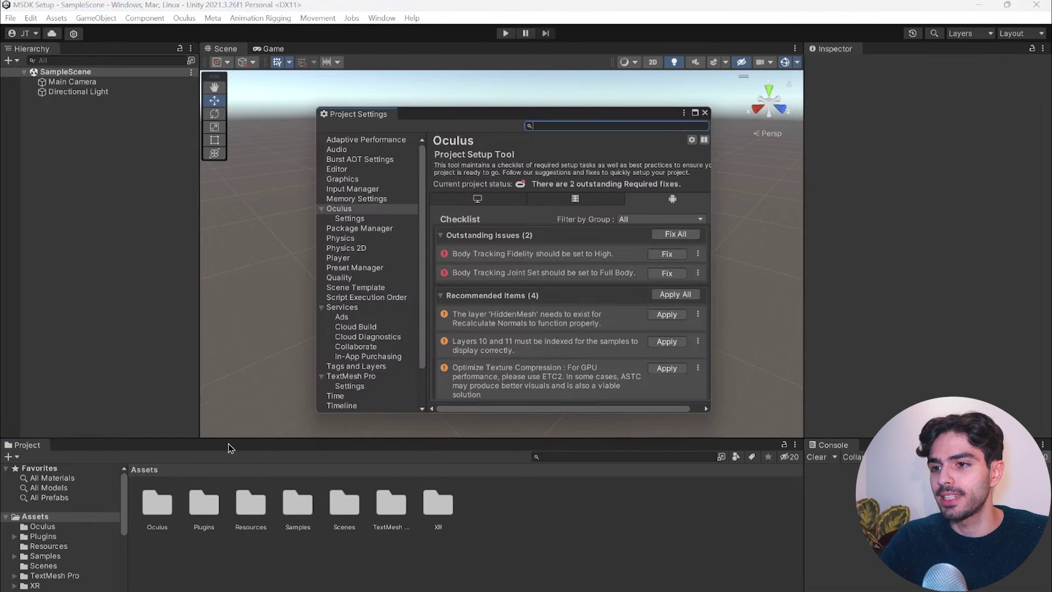
pyautogui.click(339, 210)
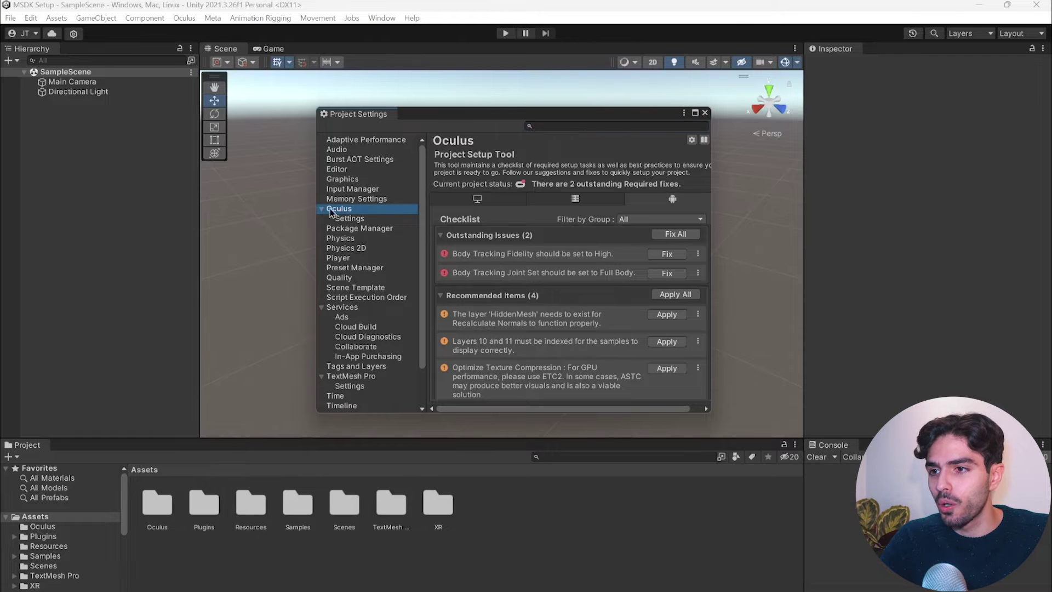
pyautogui.click(491, 200)
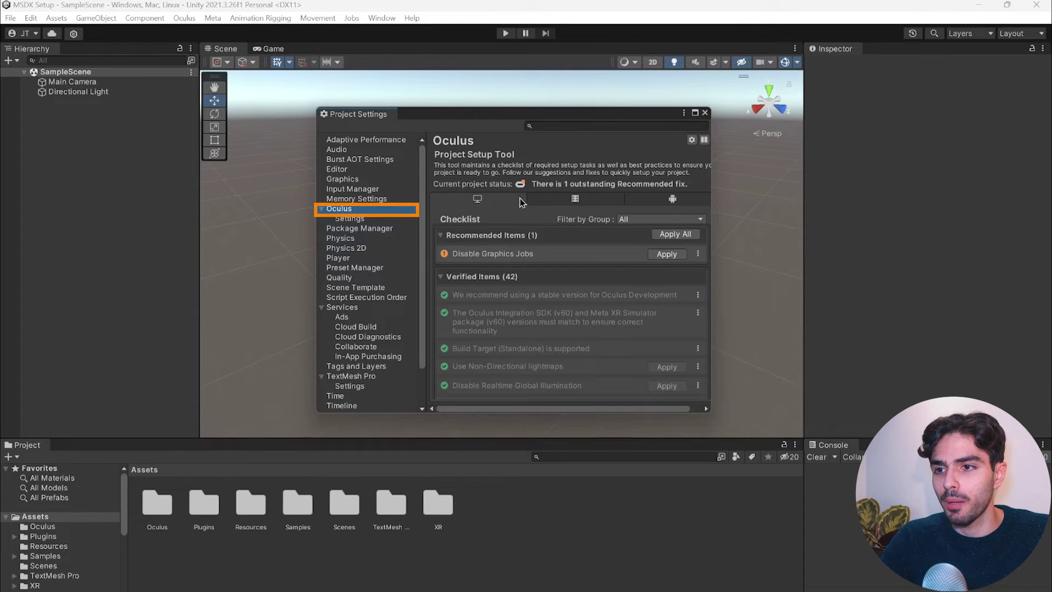
pyautogui.click(644, 200)
pyautogui.click(470, 203)
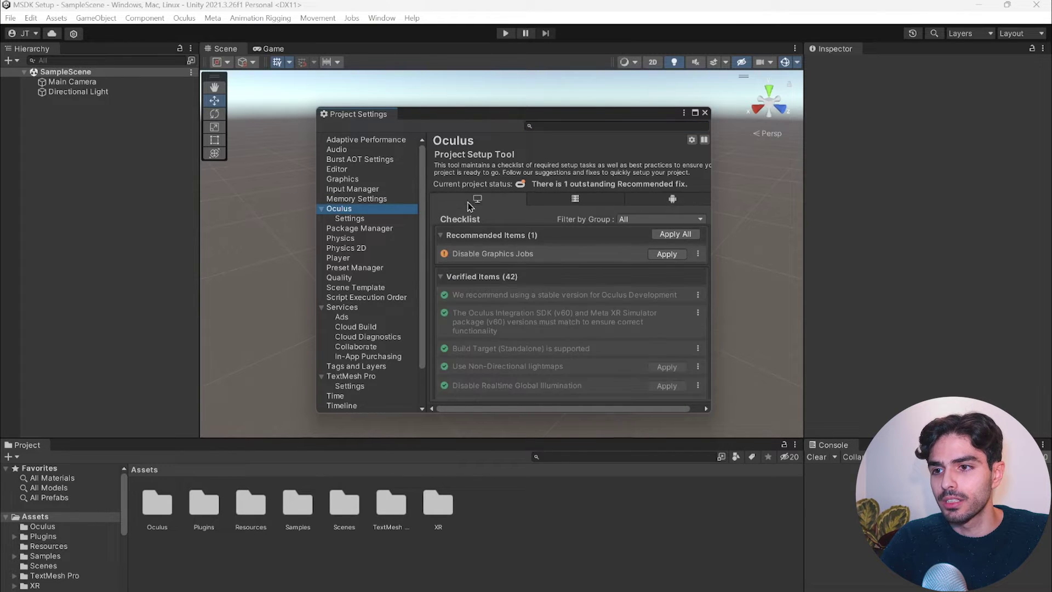
pyautogui.click(668, 234)
# - Fix All and Apply All Android issues, including body tracking, then close Project Settings
pyautogui.click(572, 199)
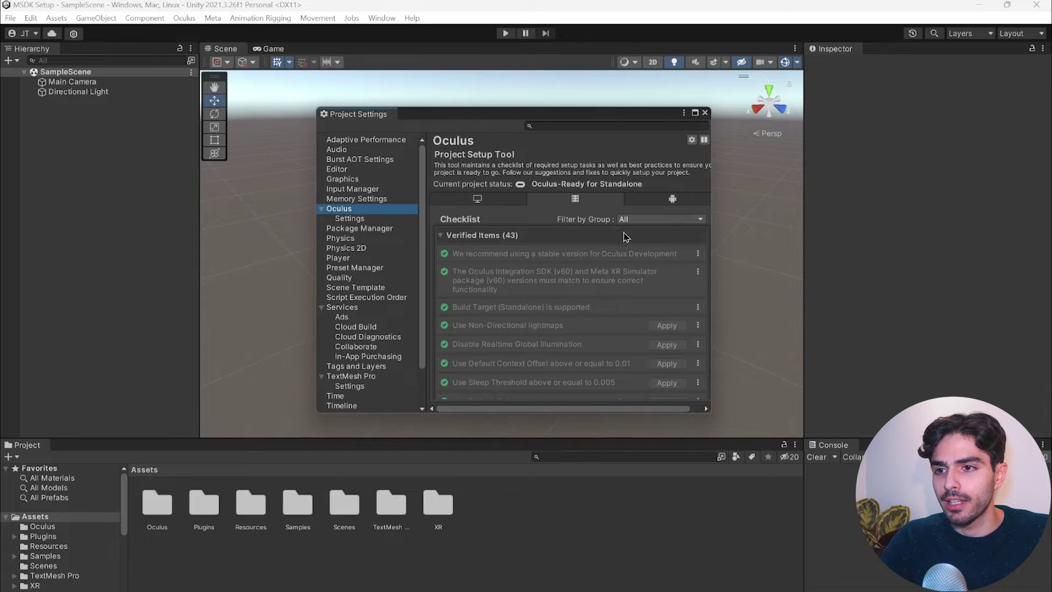
pyautogui.click(481, 201)
pyautogui.click(669, 202)
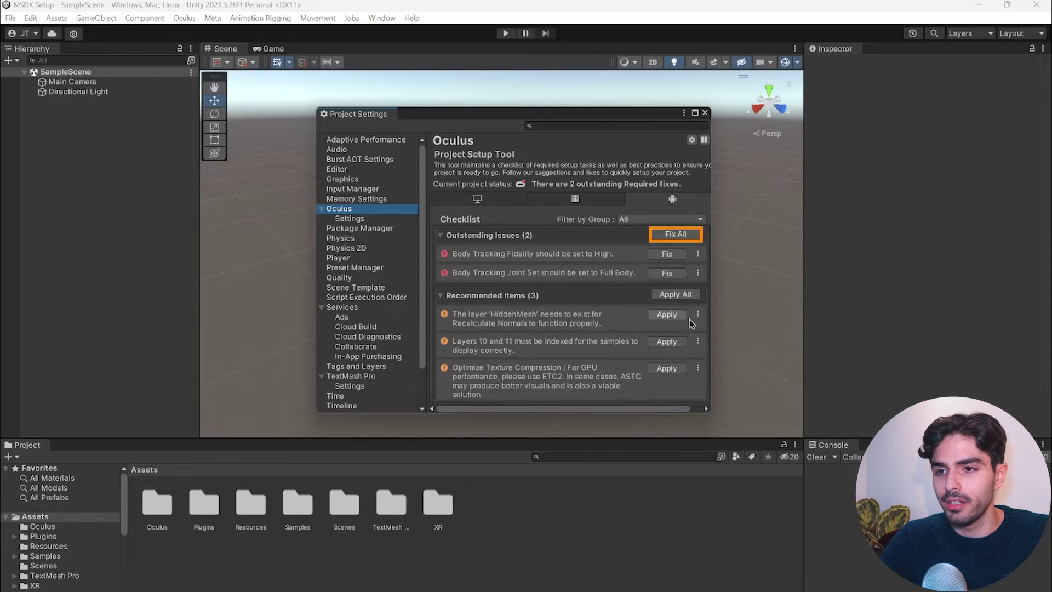
pyautogui.click(679, 235)
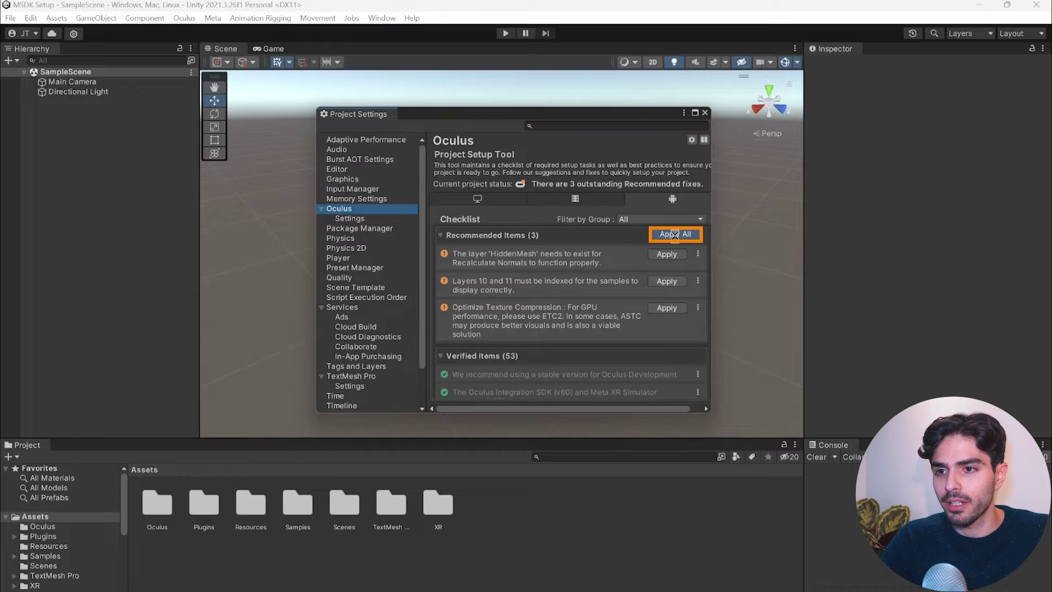
pyautogui.click(674, 234)
pyautogui.click(493, 205)
pyautogui.click(564, 208)
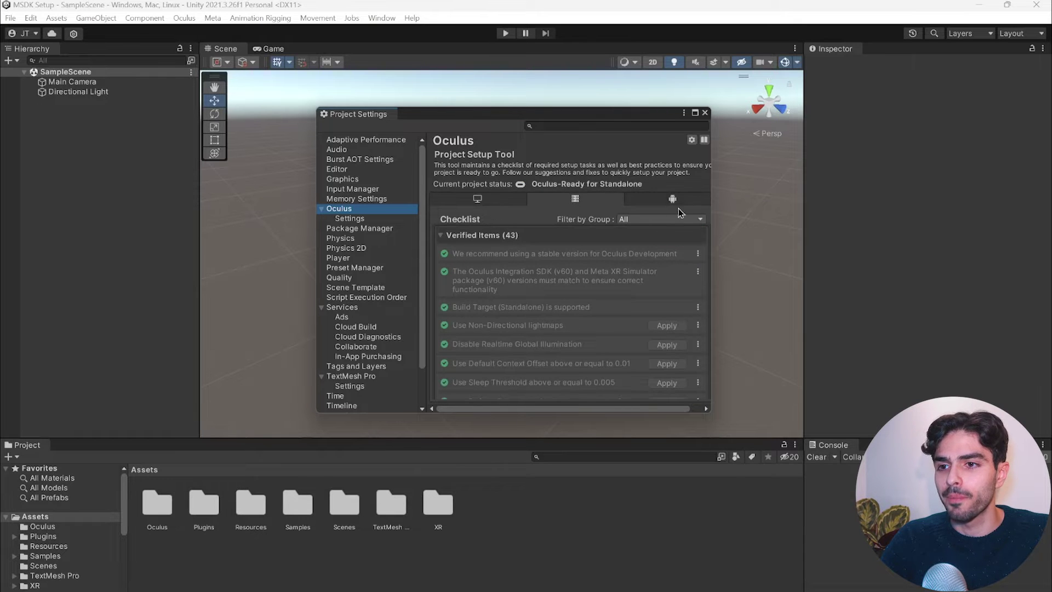
pyautogui.click(660, 209)
pyautogui.click(505, 210)
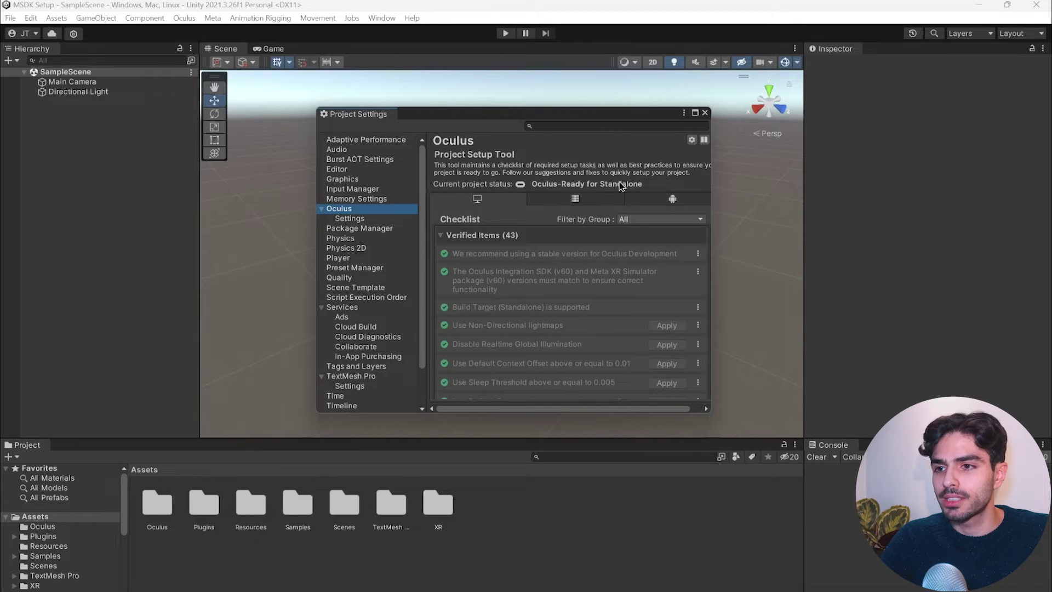
pyautogui.click(705, 113)
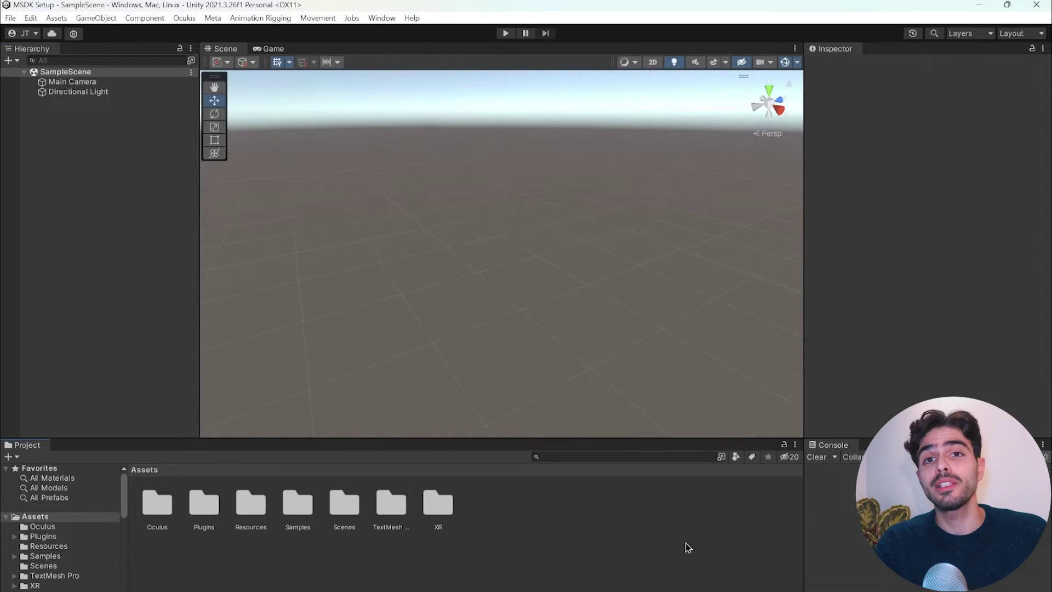
# - Search 'large room' and place the LargeRoom prefab into the scene Hierarchy
pyautogui.click(557, 457)
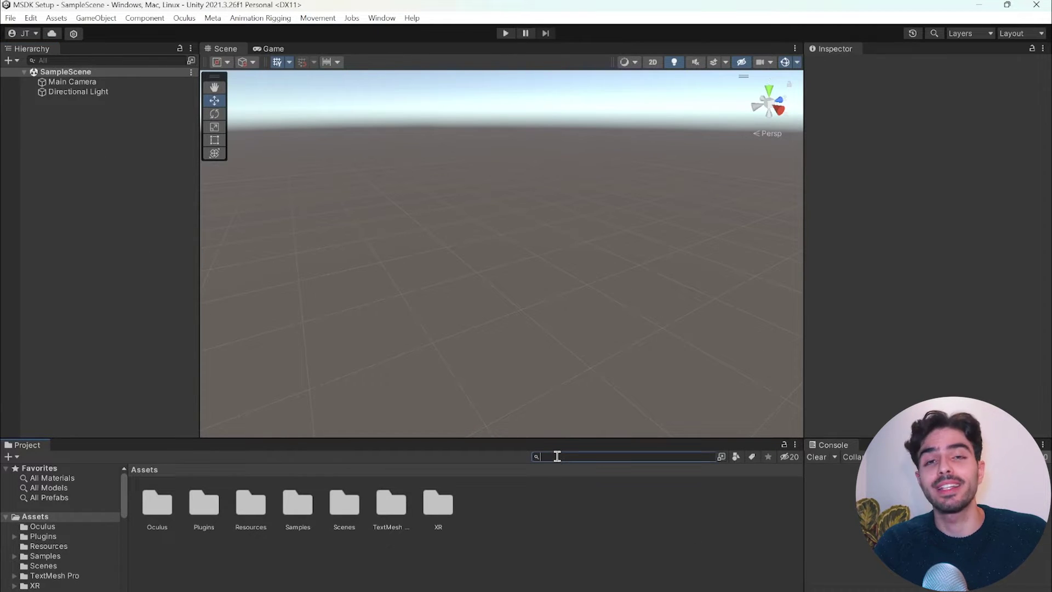
pyautogui.write('large ')
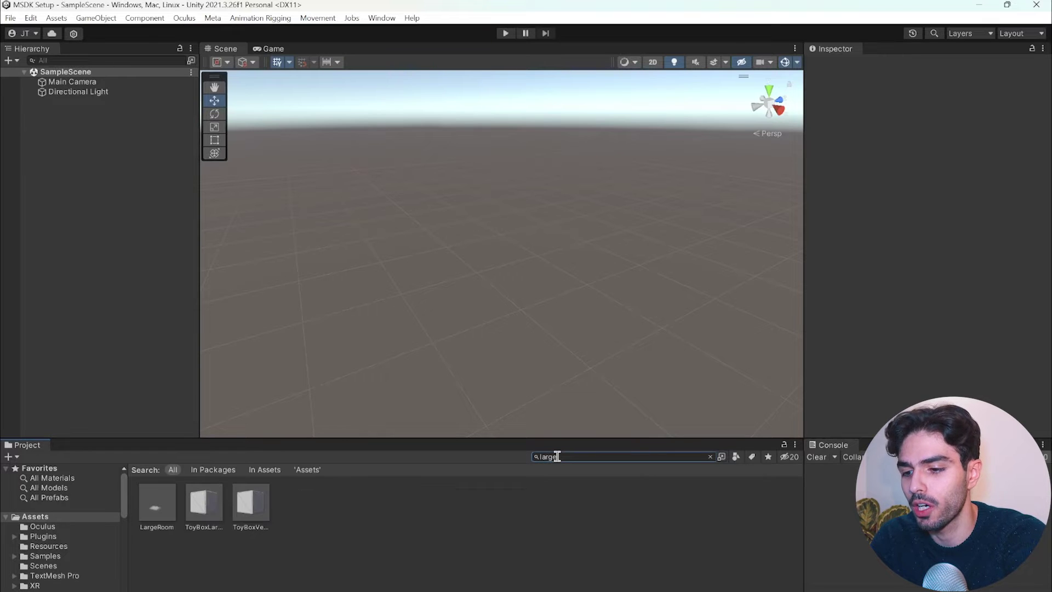
pyautogui.write('room')
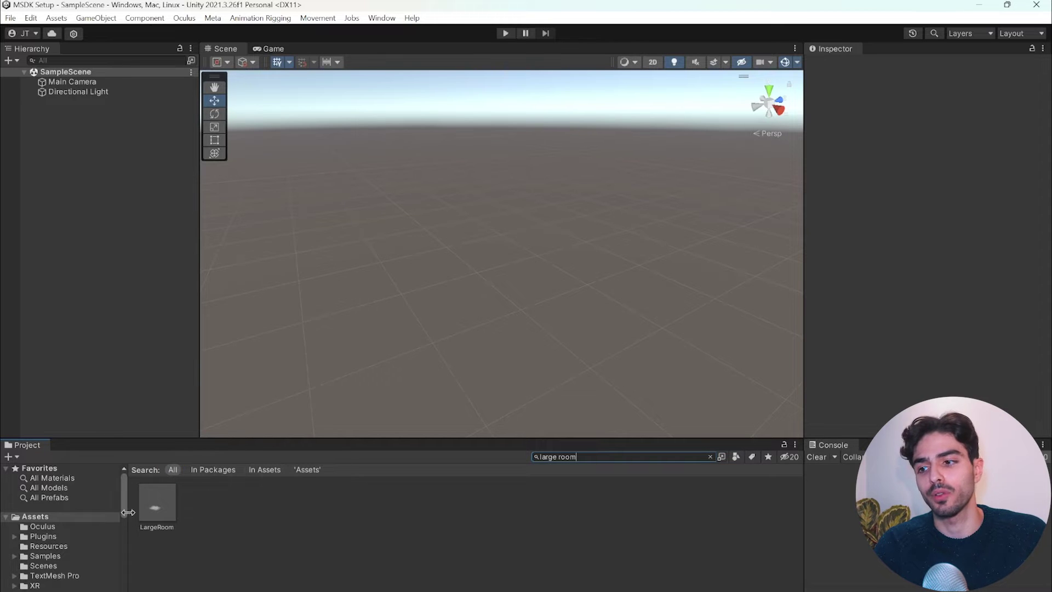
pyautogui.moveTo(157, 504)
pyautogui.mouseDown()
pyautogui.moveTo(181, 489)
pyautogui.moveTo(122, 291)
pyautogui.mouseUp()
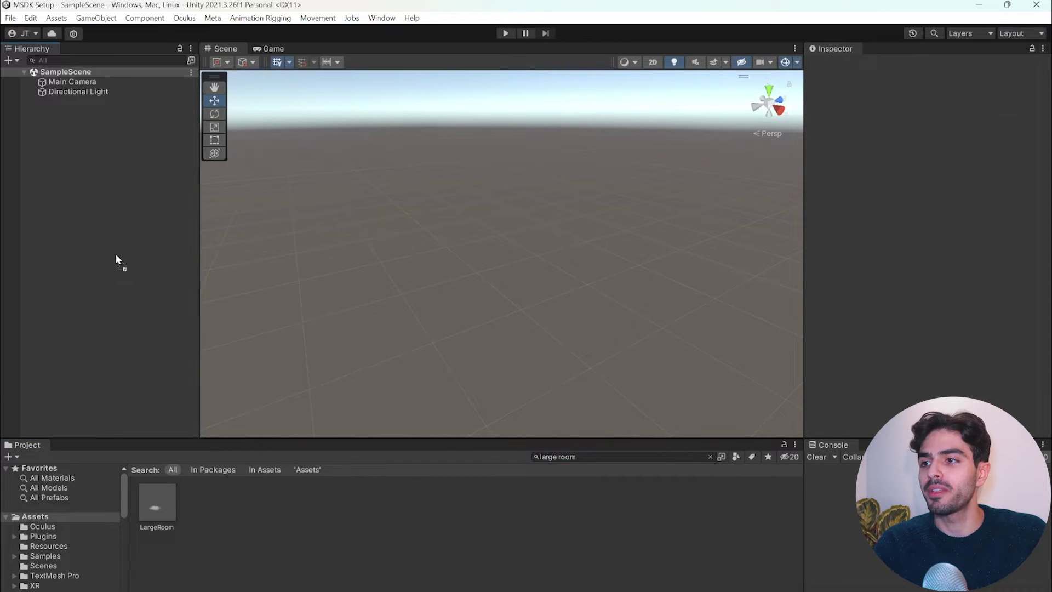
pyautogui.moveTo(115, 253); pyautogui.dragTo(172, 227)
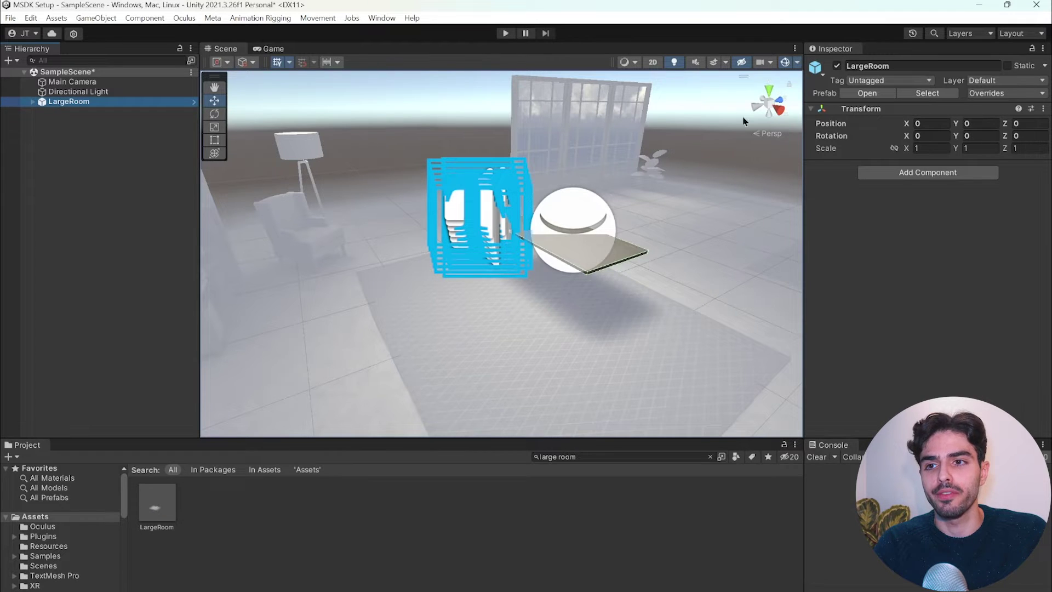
# - Shrink the Scene view's 3D gizmo icons with the Gizmos slider
pyautogui.click(797, 63)
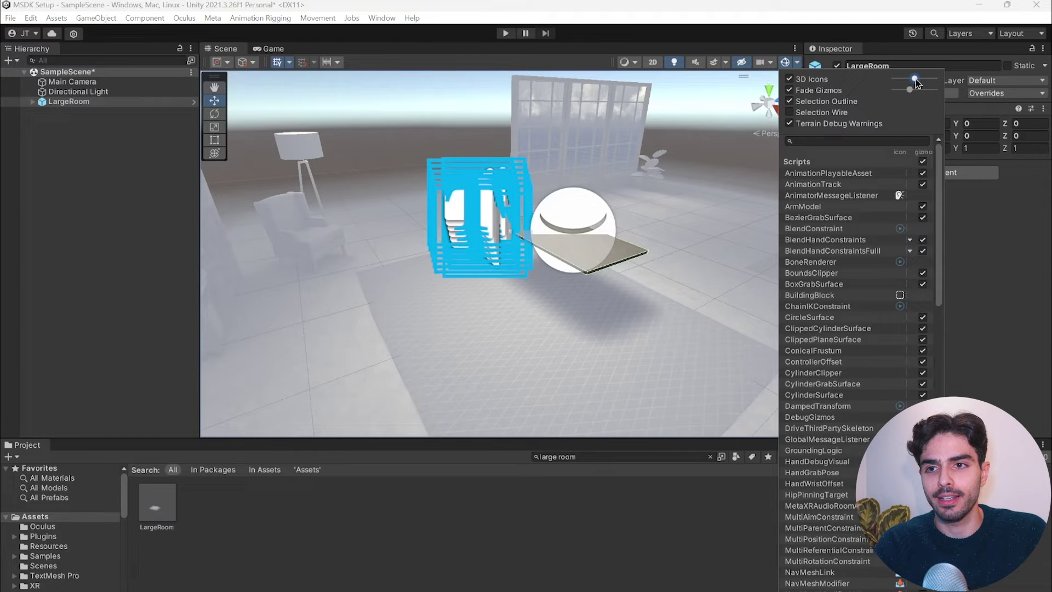
pyautogui.moveTo(916, 82); pyautogui.dragTo(903, 81)
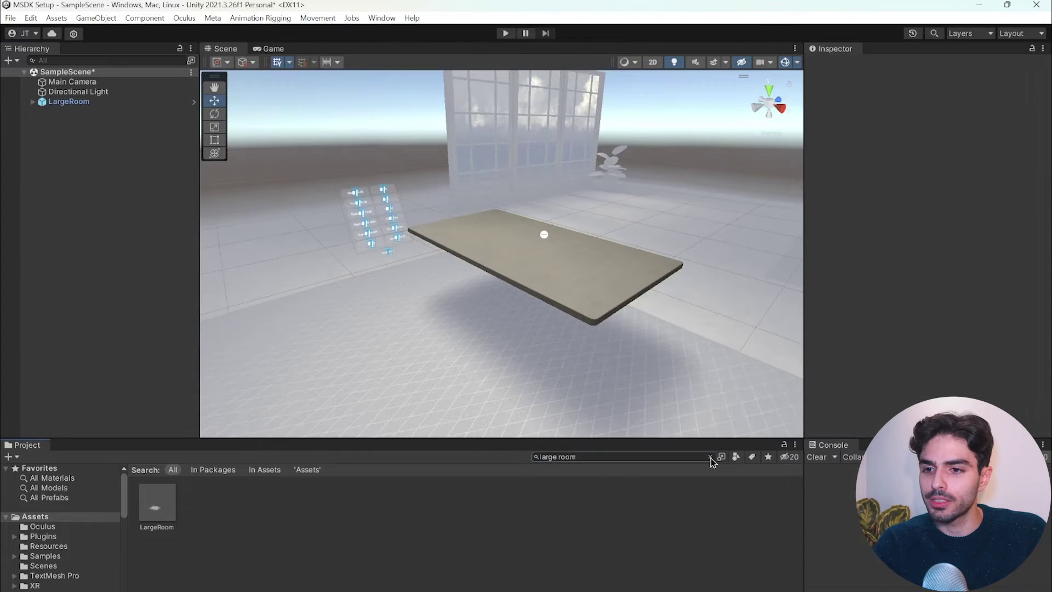
pyautogui.click(711, 458)
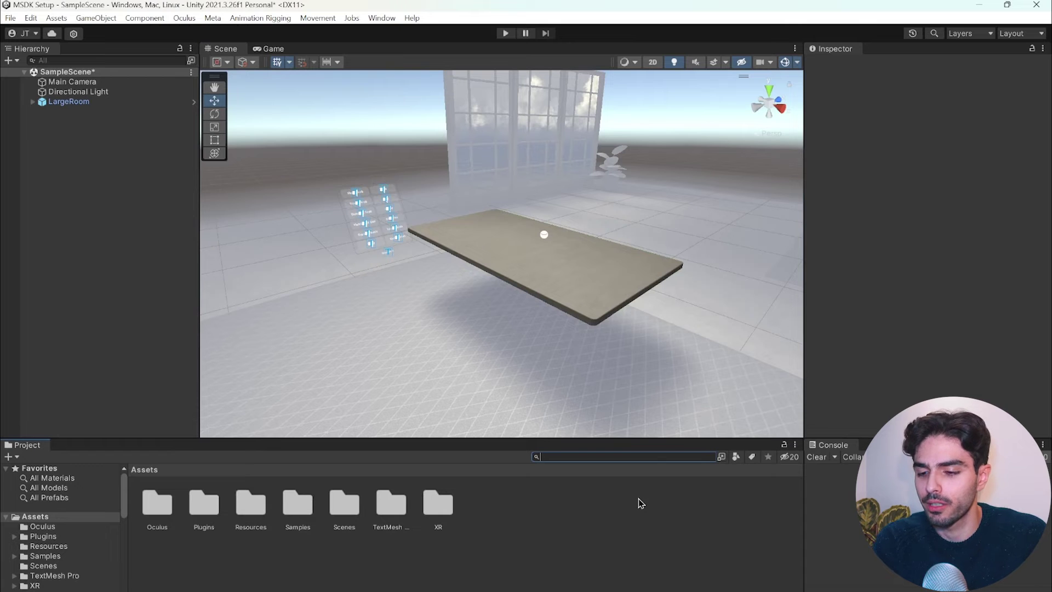
# - Search 'skybox' and drag a skybox material onto the scene's sky
pyautogui.write('skybox')
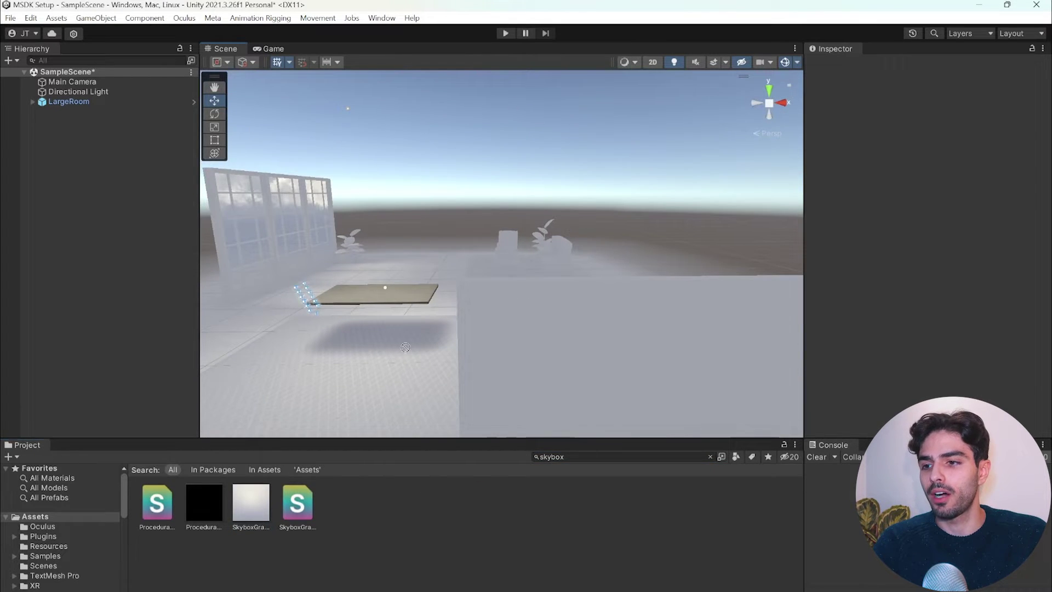
pyautogui.moveTo(405, 348); pyautogui.dragTo(577, 195)
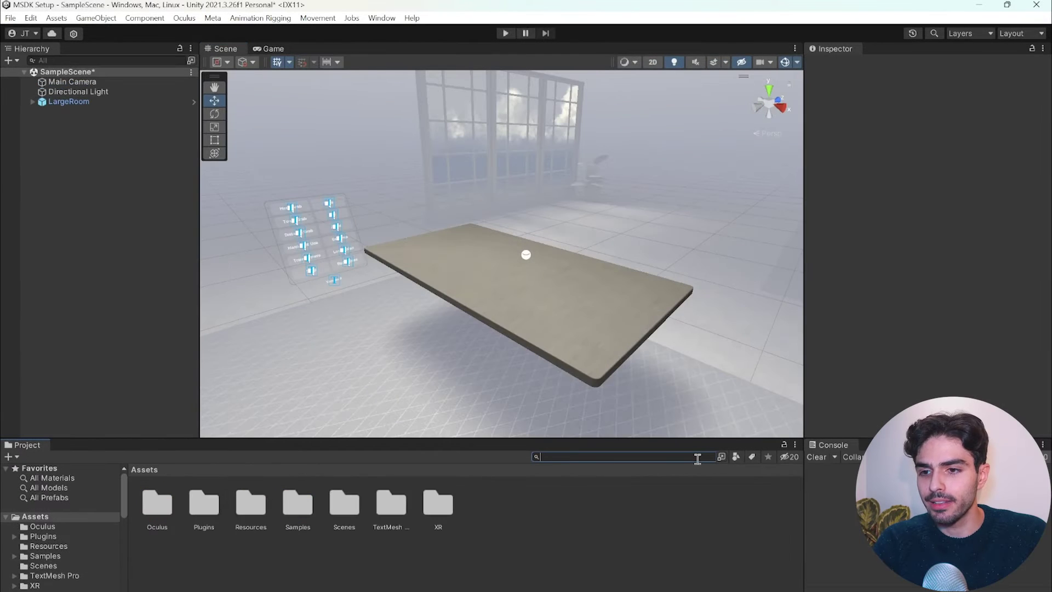
# - Search 'vr interaction rig' and add the InteractionRigOVR-FullSynthetic prefab to the Hierarchy
pyautogui.write('ovr interaction')
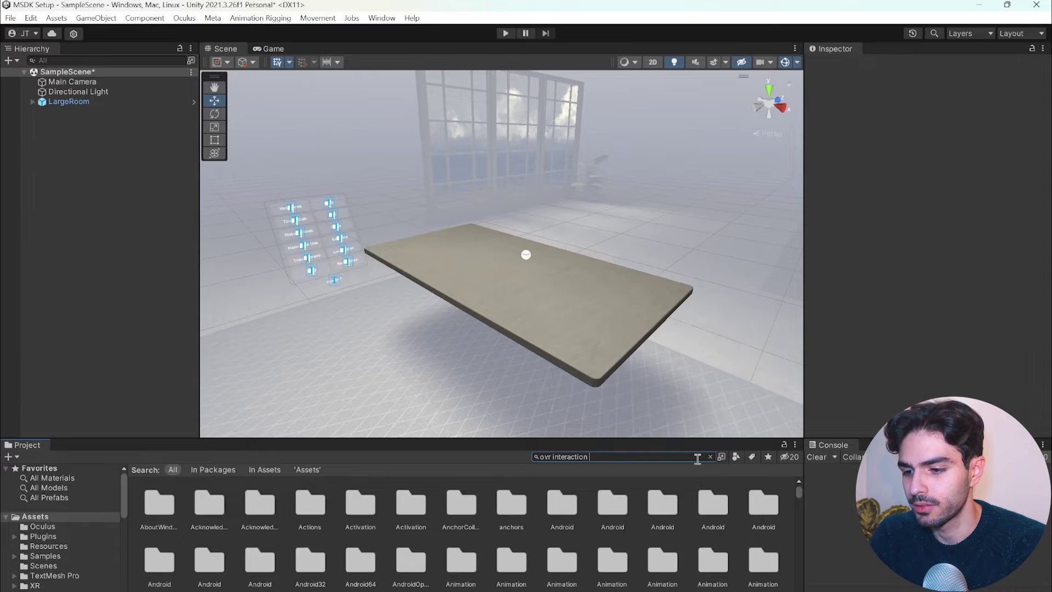
pyautogui.write(' rig')
pyautogui.click(251, 504)
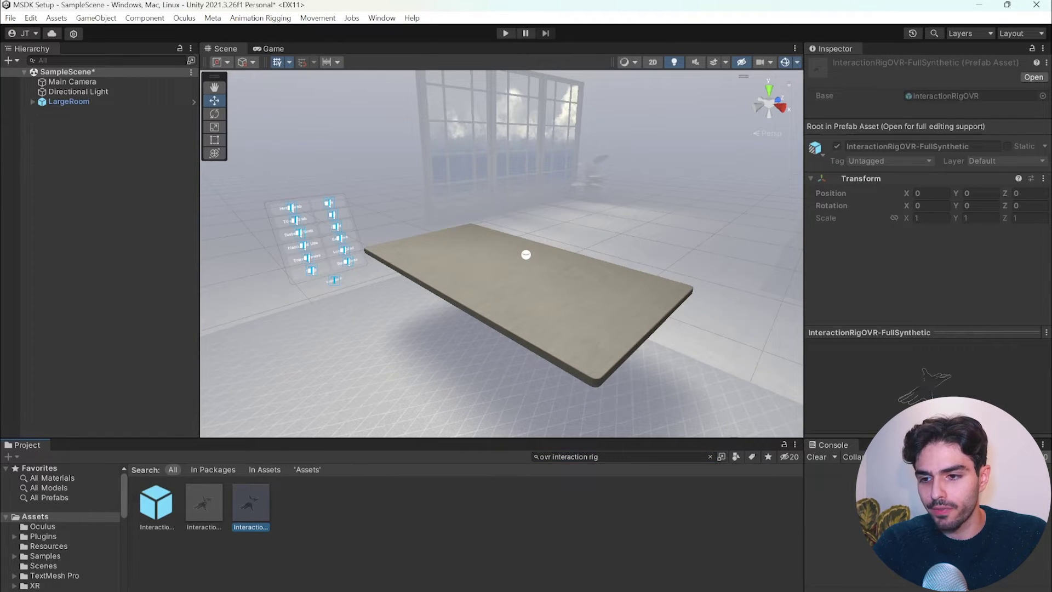
pyautogui.moveTo(252, 518); pyautogui.dragTo(122, 214)
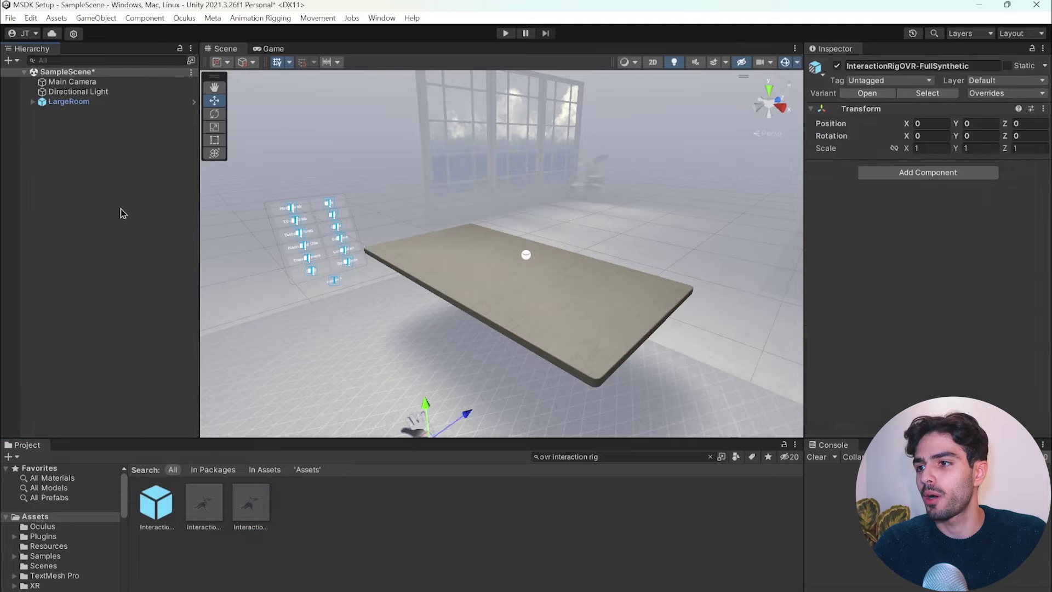
# - Delete the Main Camera, select the Directional Light, and expand the interaction rig
pyautogui.scroll(-3, 508, 212)
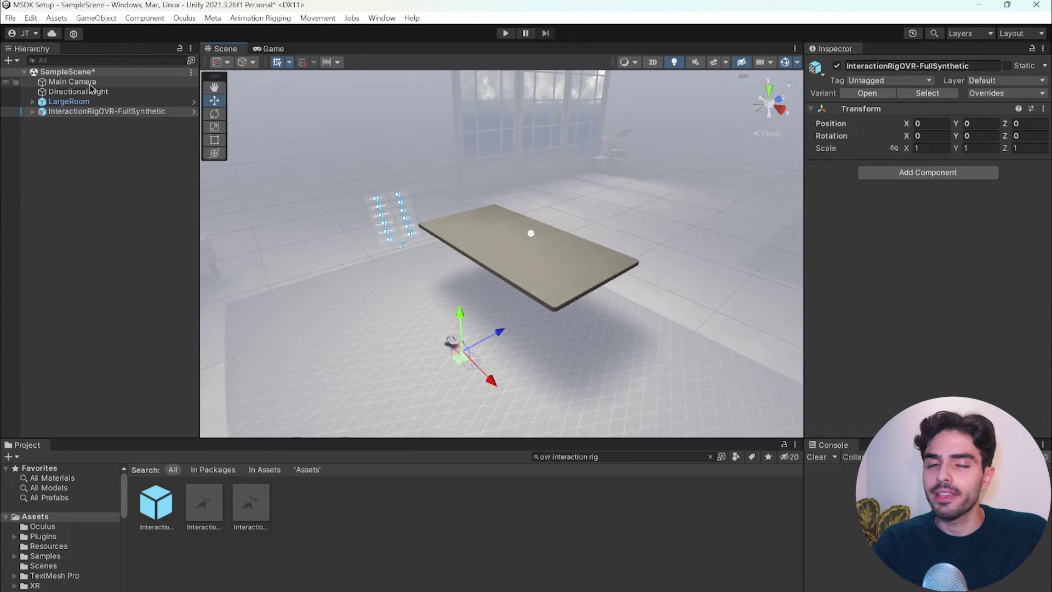
pyautogui.click(91, 83)
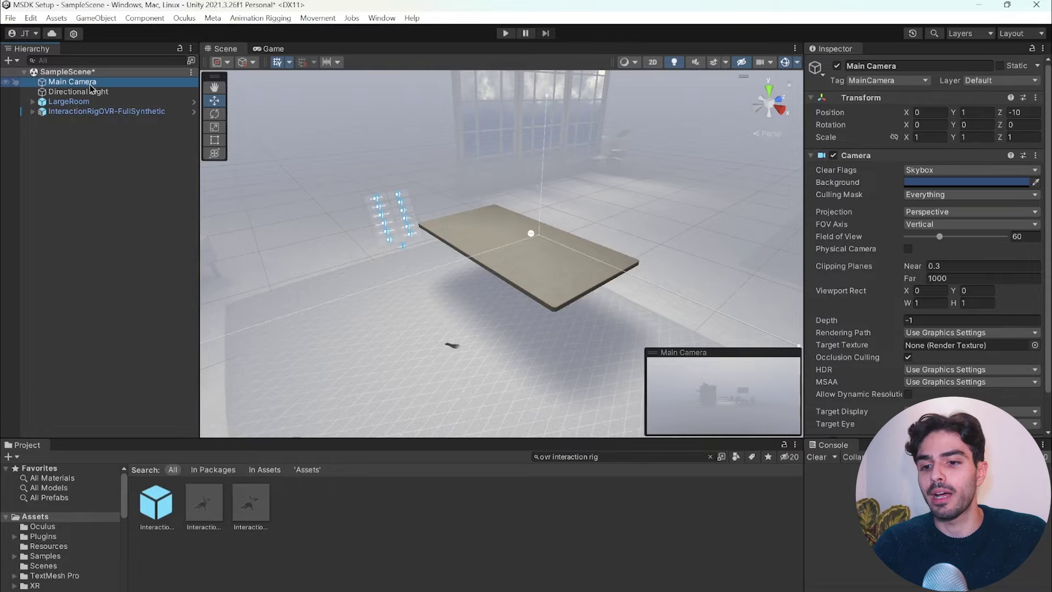
pyautogui.press('Delete')
pyautogui.click(90, 84)
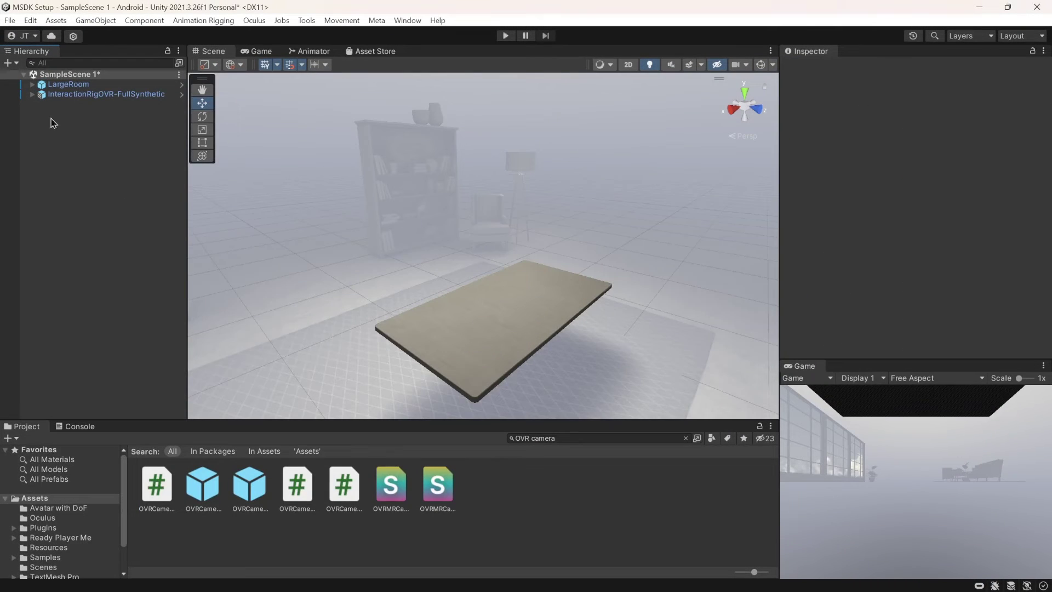
pyautogui.click(32, 95)
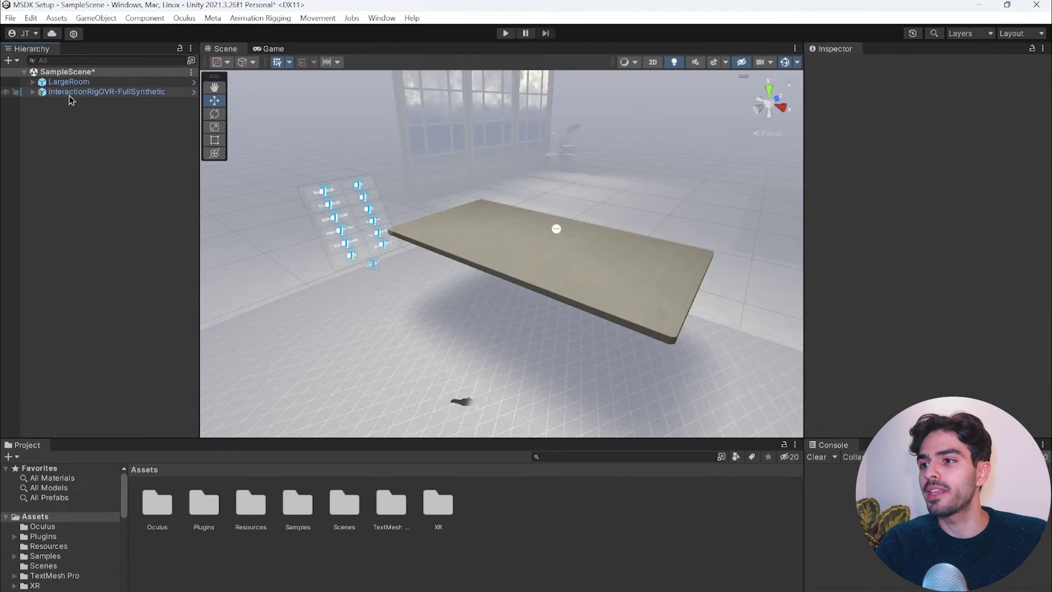
# - Select the rig's OVRCameraRig and keep Hand Tracking Support at Controllers And Hands
pyautogui.click(64, 93)
pyautogui.click(33, 92)
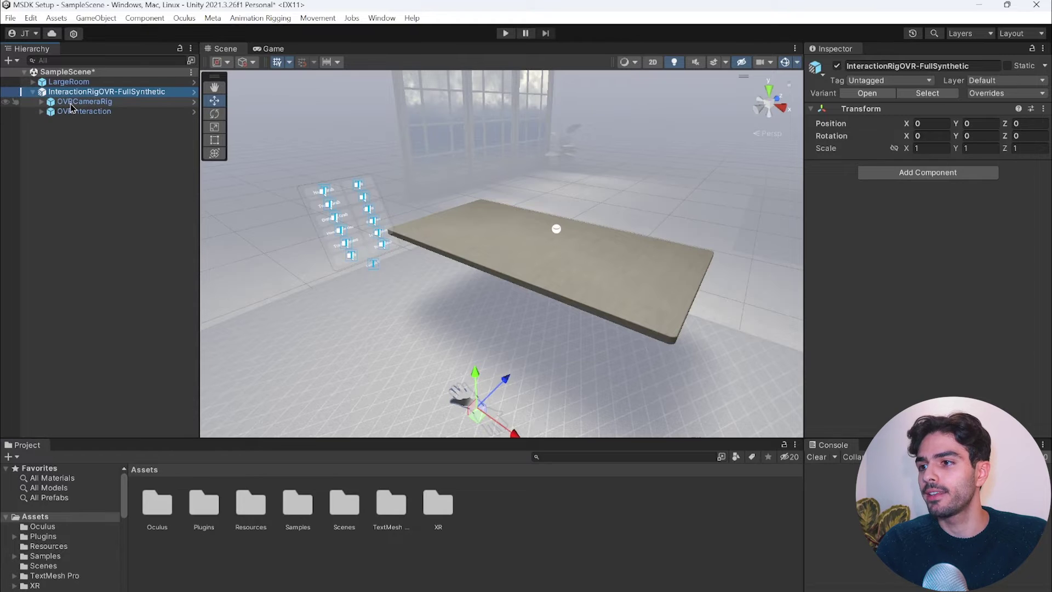
pyautogui.click(71, 104)
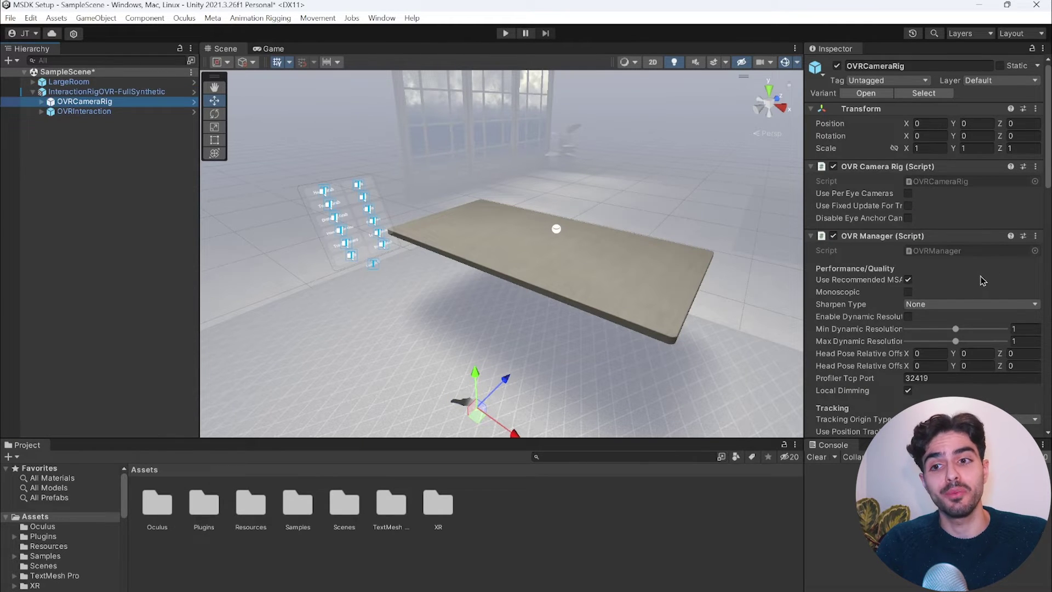
pyautogui.scroll(-2, 983, 271)
pyautogui.scroll(-3, 970, 272)
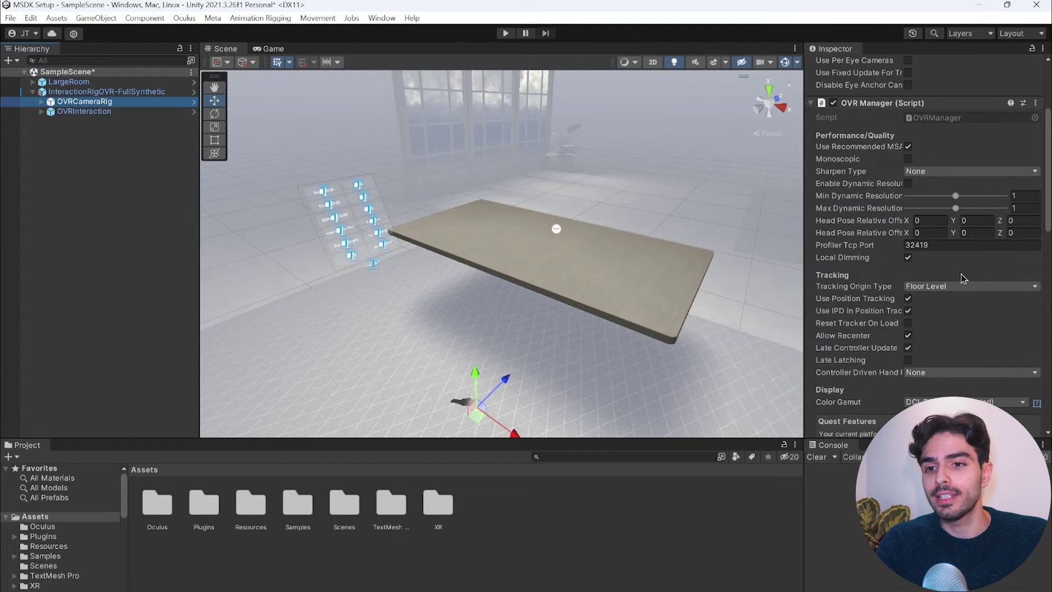
pyautogui.scroll(-2, 957, 273)
pyautogui.scroll(-2, 958, 273)
pyautogui.scroll(-1, 854, 290)
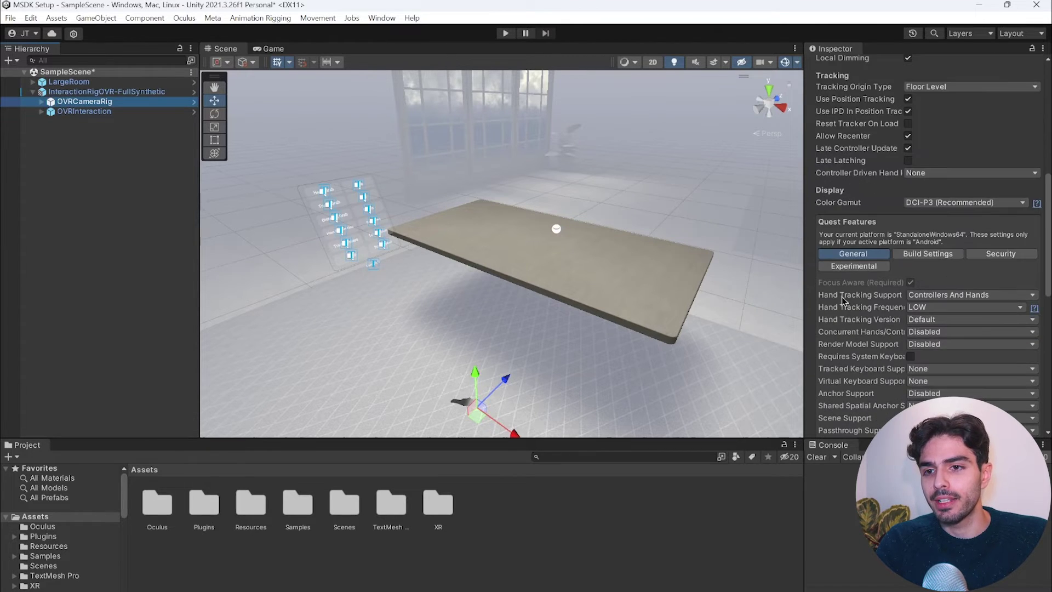
pyautogui.click(822, 301)
pyautogui.click(920, 298)
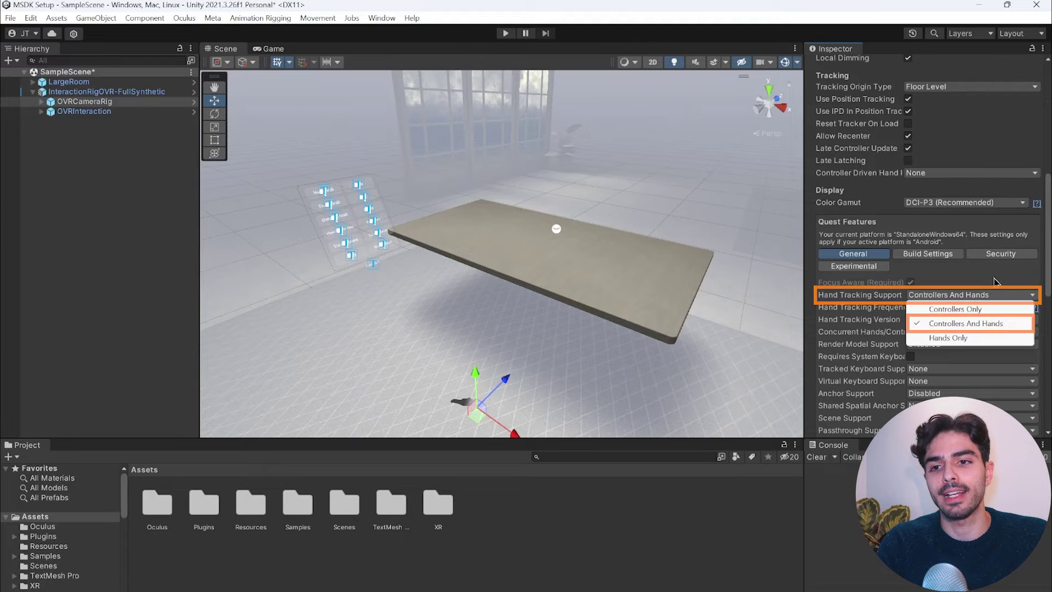
pyautogui.click(1007, 327)
# - Set Body Tracking Support to Supported and expand Permission Requests On Startup
pyautogui.scroll(-2, 931, 307)
pyautogui.scroll(-2, 909, 296)
pyautogui.scroll(-3, 891, 284)
pyautogui.scroll(-2, 891, 284)
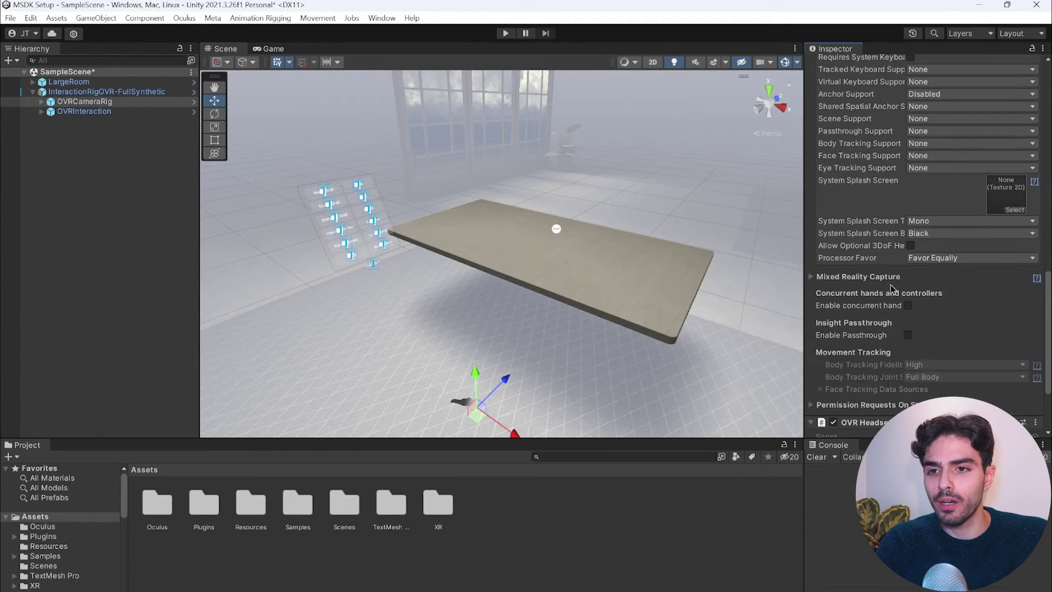
pyautogui.scroll(1, 887, 241)
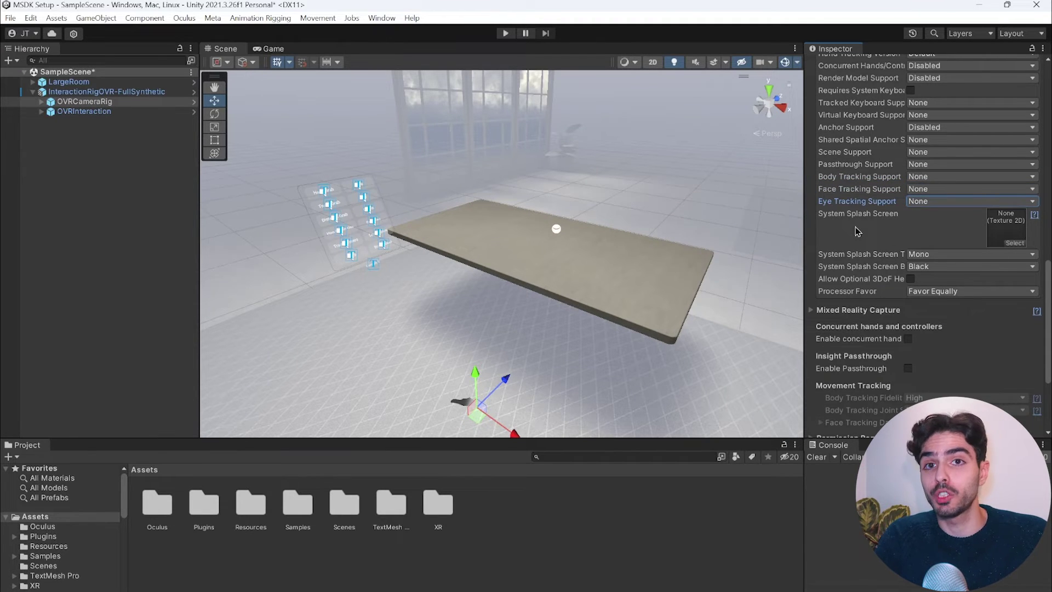
pyautogui.click(932, 178)
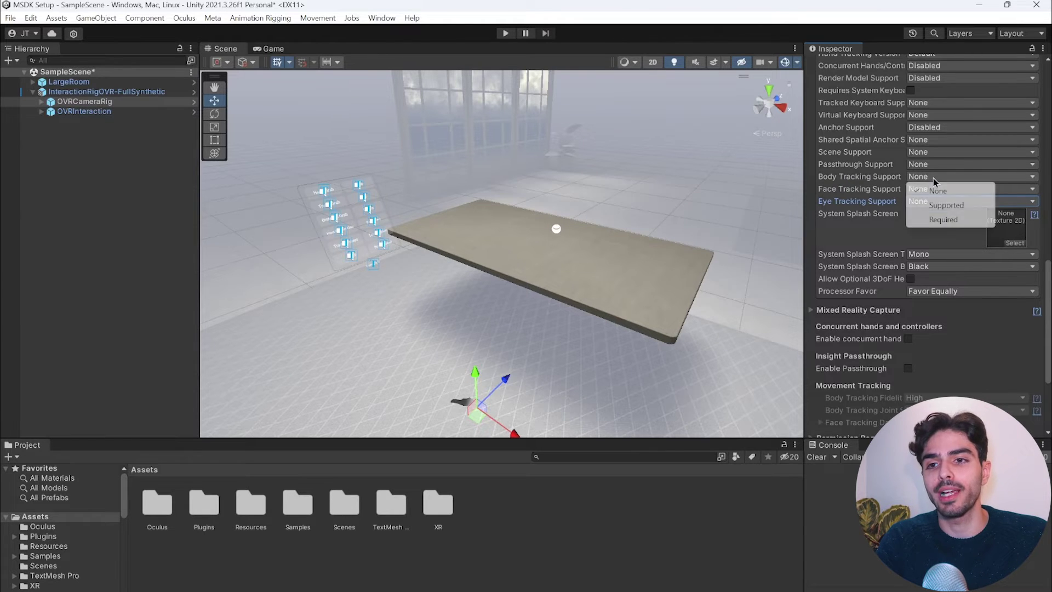
pyautogui.click(943, 208)
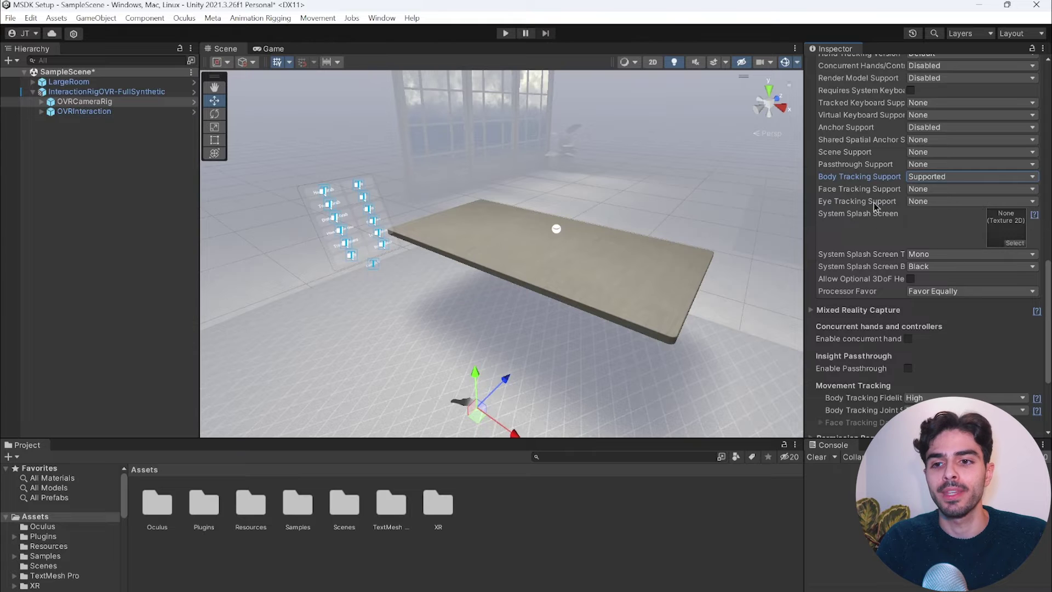
pyautogui.scroll(-3, 877, 208)
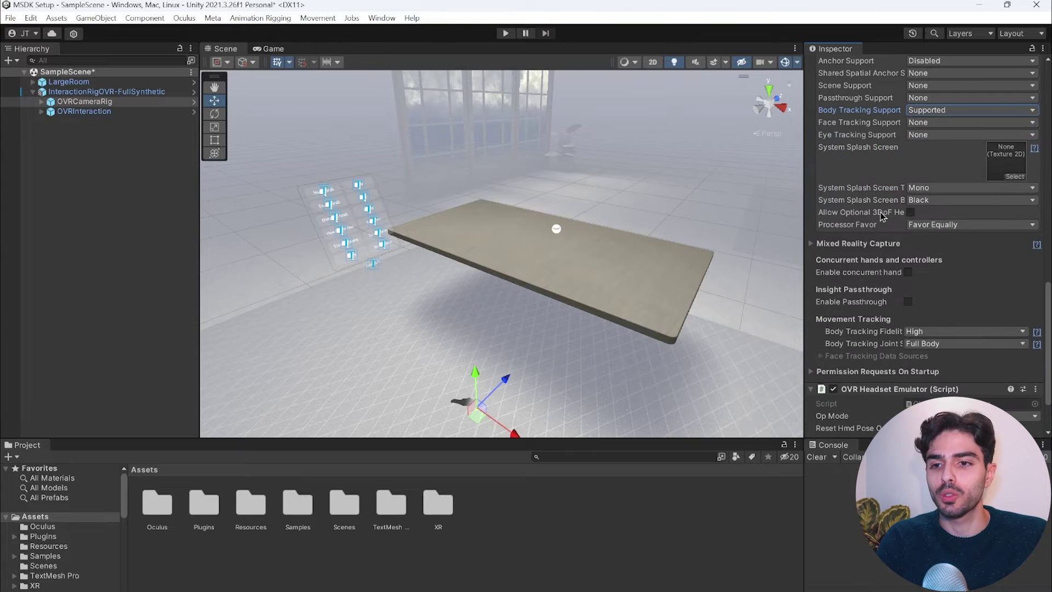
pyautogui.click(811, 372)
# - Keep Body Tracking Joint Set at Full Body and set Tracking Origin Type to Floor Level
pyautogui.scroll(-2, 876, 340)
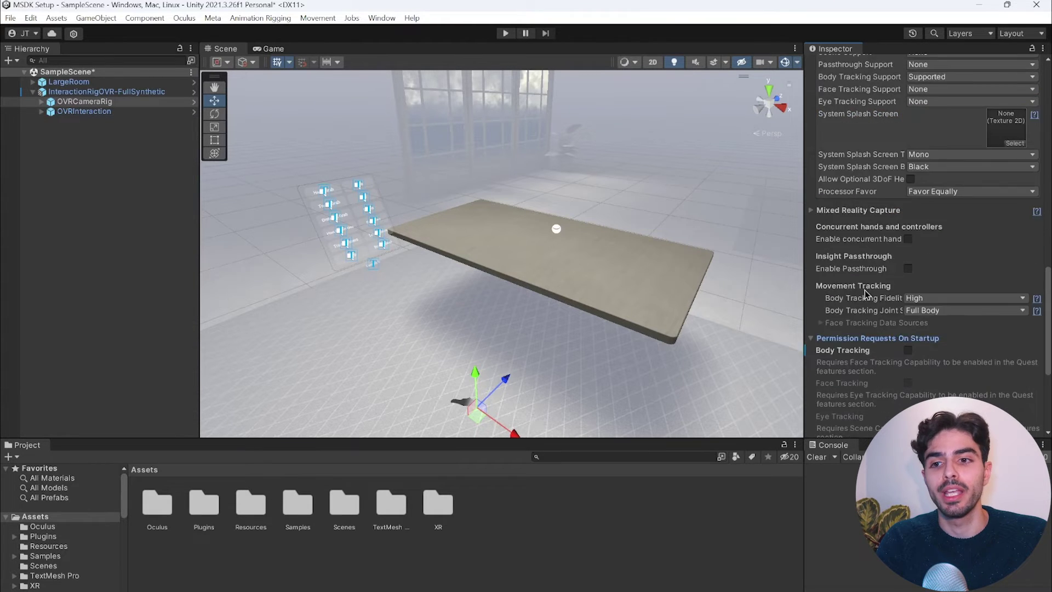
pyautogui.scroll(-3, 889, 326)
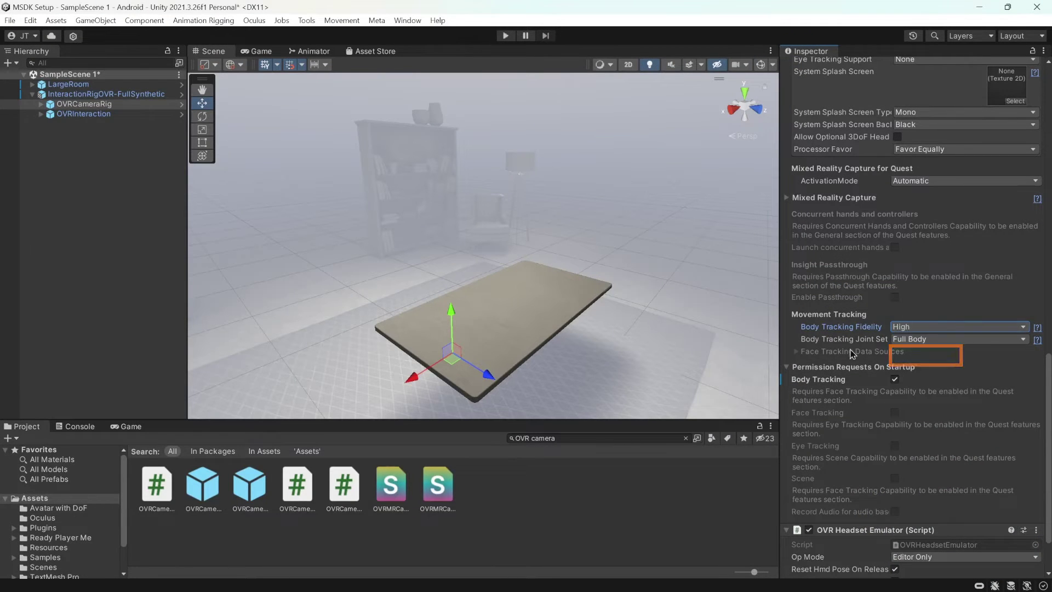
pyautogui.click(910, 339)
pyautogui.click(919, 373)
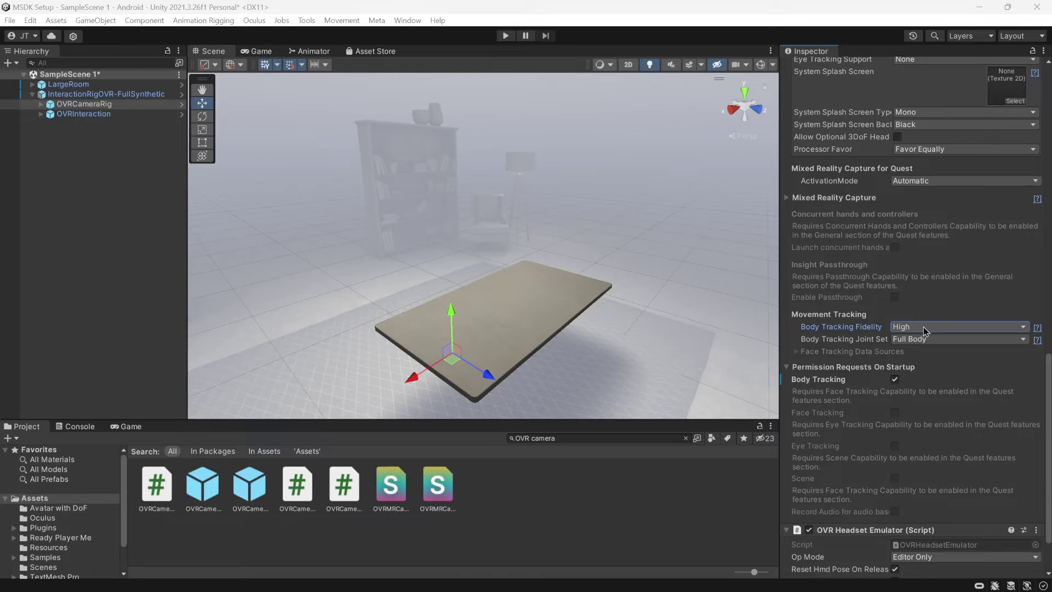
pyautogui.moveTo(1048, 449); pyautogui.dragTo(1048, 204)
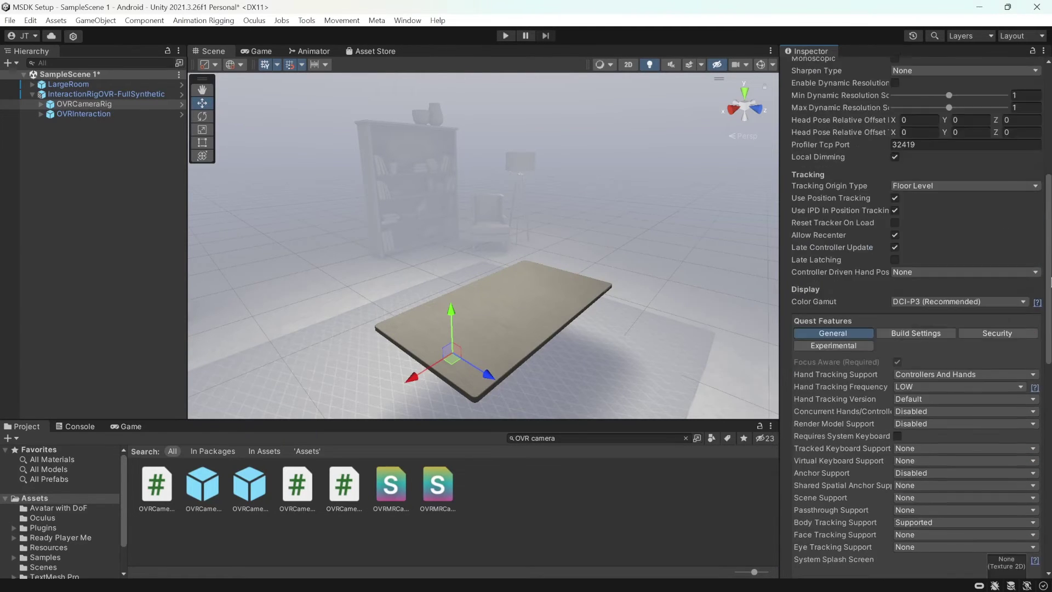
pyautogui.click(907, 416)
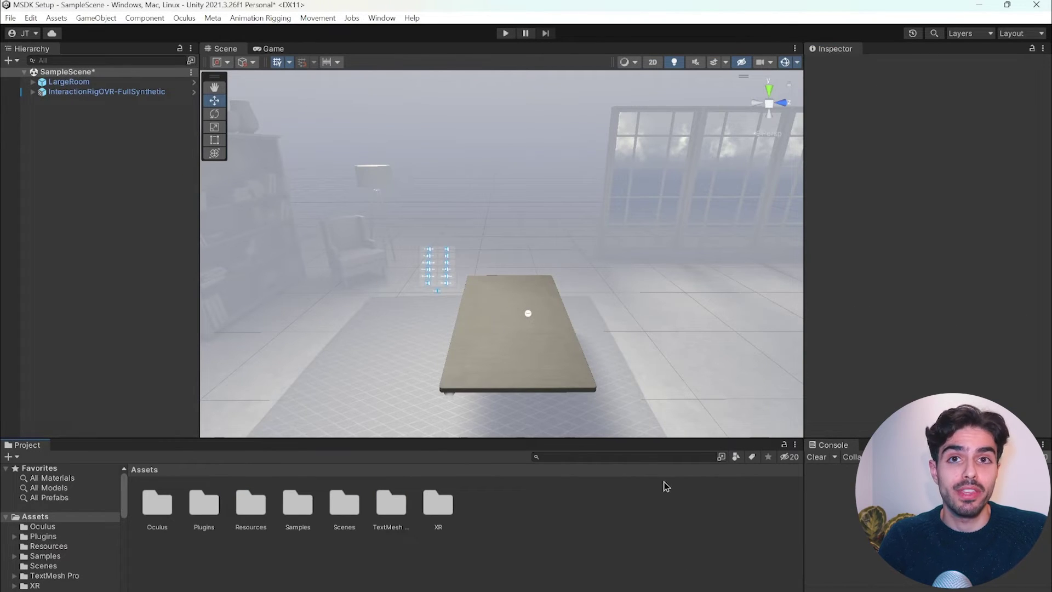
# - Find the ArmatureSkinningUpdateTPose prefab via an 'armature' search and place it in the scene
pyautogui.click(602, 457)
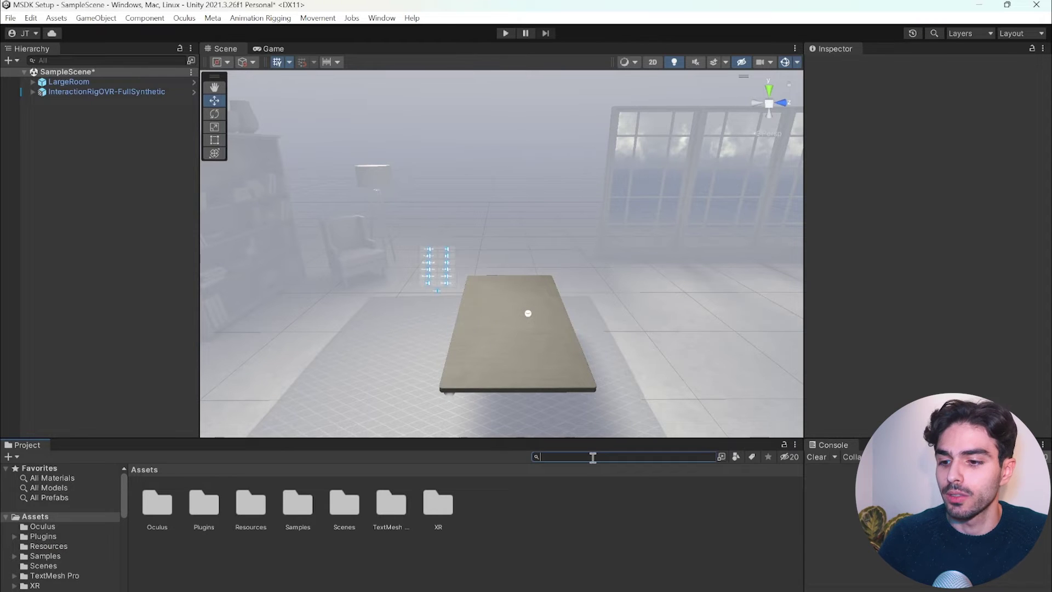
pyautogui.write('armature')
pyautogui.click(204, 557)
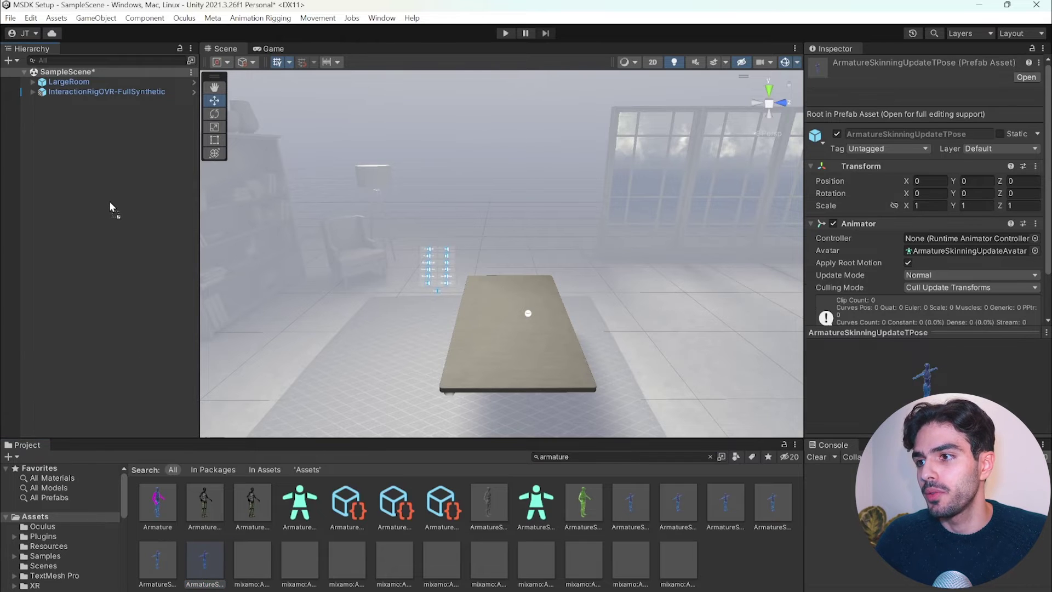
pyautogui.moveTo(109, 207); pyautogui.dragTo(109, 208)
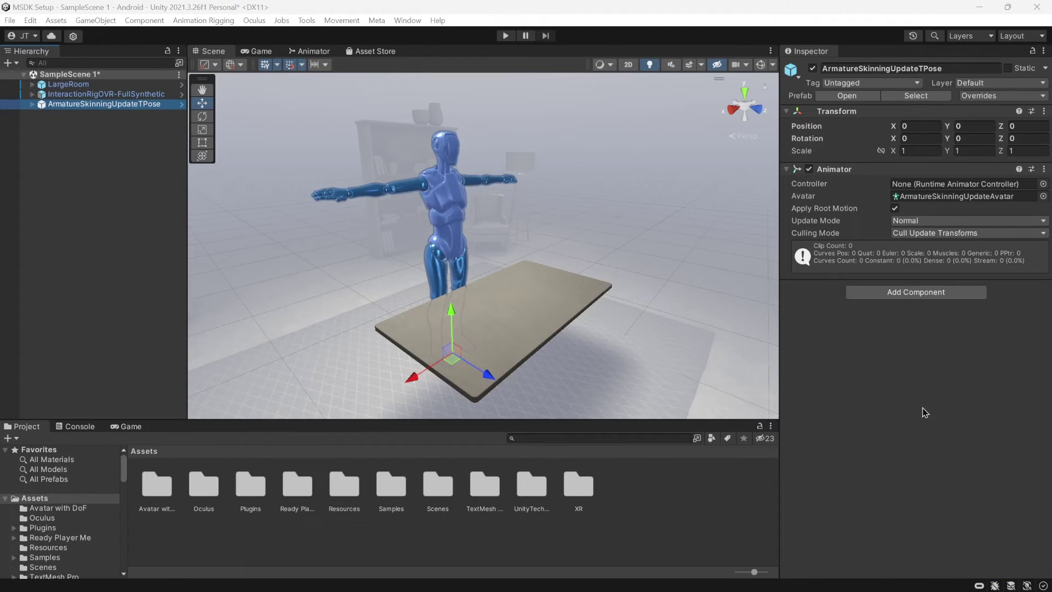
# - Confirm the armature's source model rig is Humanoid and review its avatar configuration
pyautogui.click(907, 196)
pyautogui.click(204, 485)
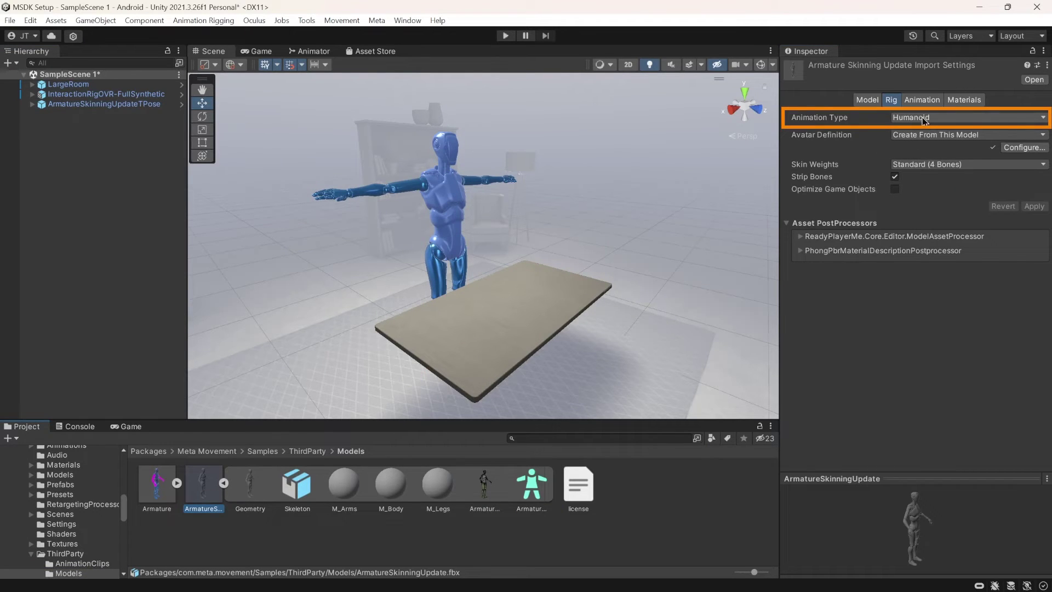
pyautogui.click(1023, 147)
pyautogui.click(933, 97)
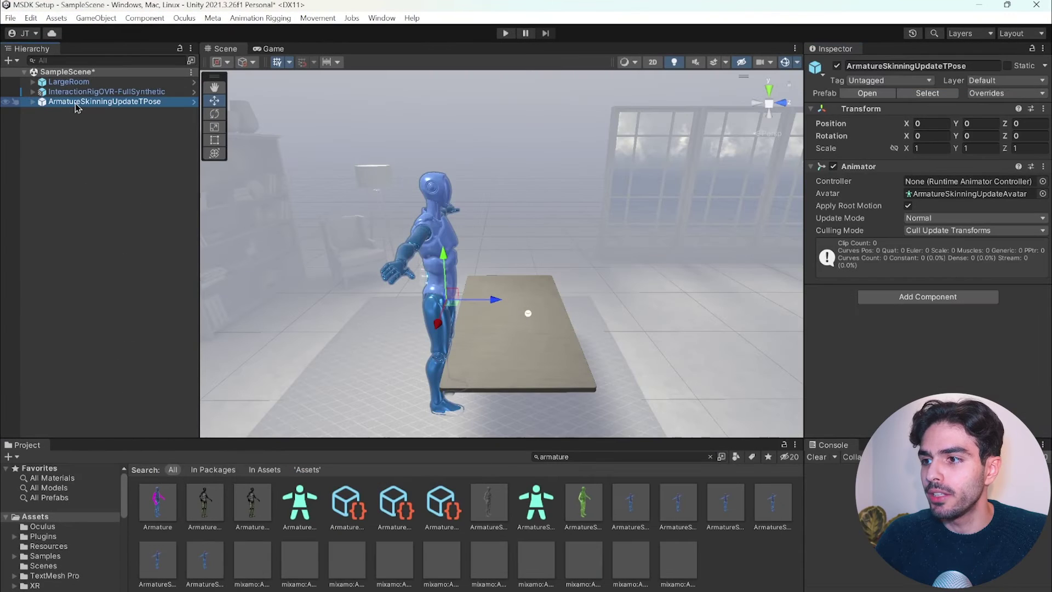
pyautogui.rightClick(77, 108)
pyautogui.moveTo(123, 465)
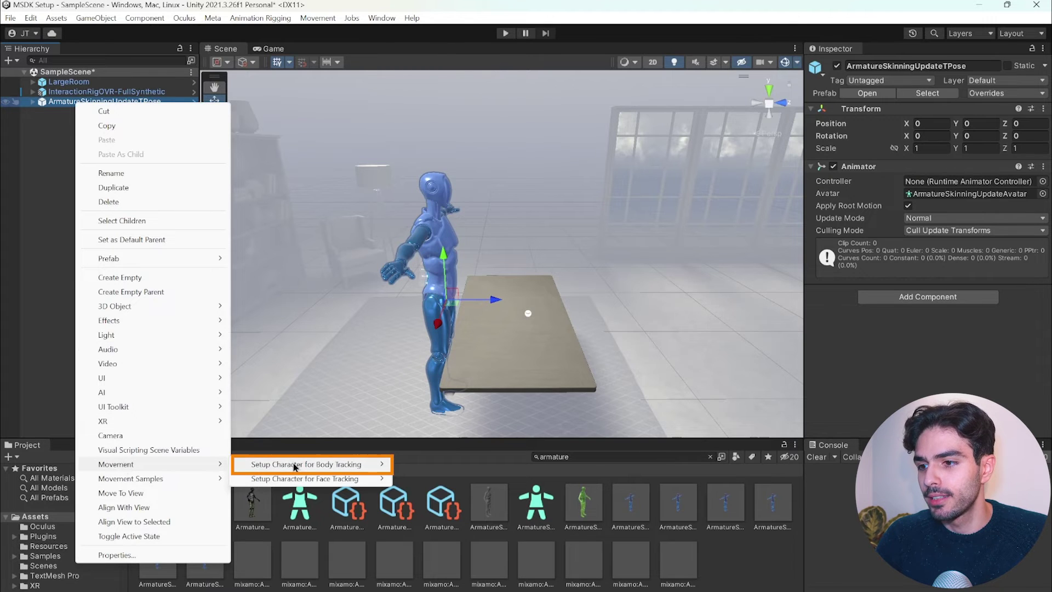
pyautogui.moveTo(306, 465)
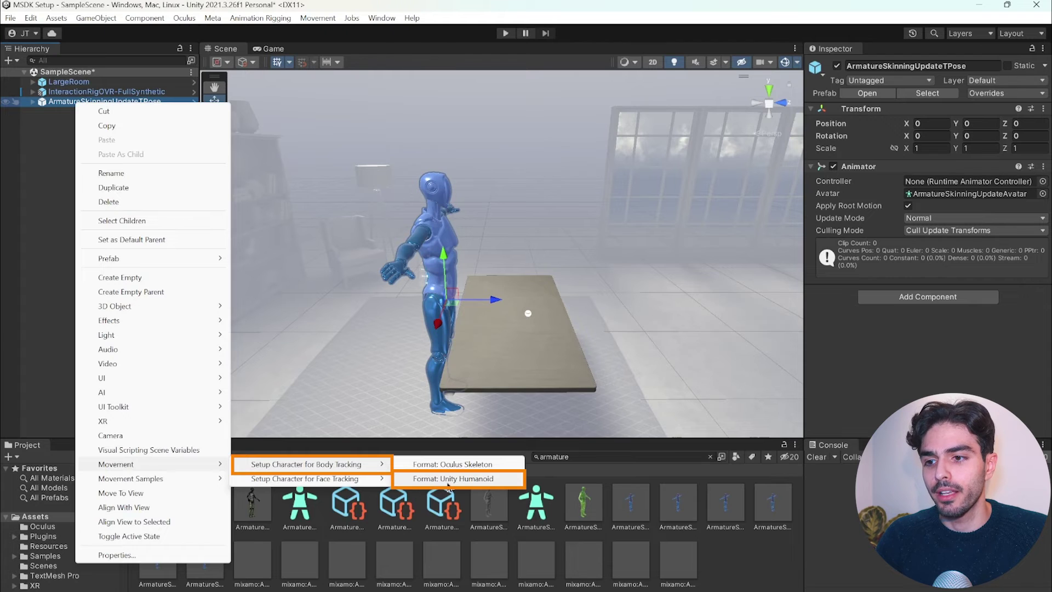
# - Set up the armature for Unity Humanoid body tracking, with OVR Body providing the Full Body skeleton
pyautogui.click(458, 478)
pyautogui.scroll(-2, 941, 272)
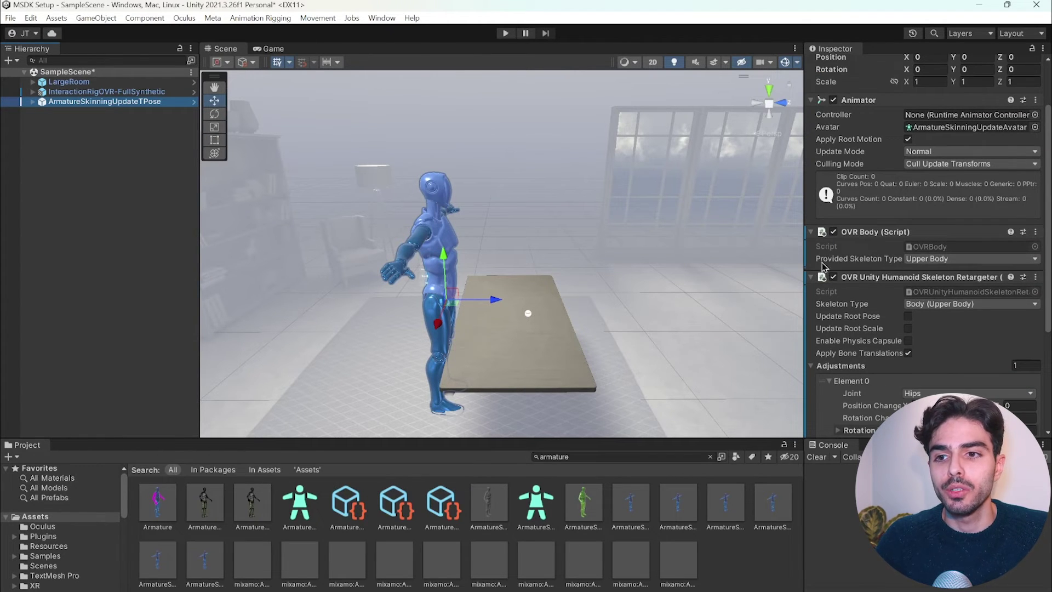
pyautogui.click(925, 263)
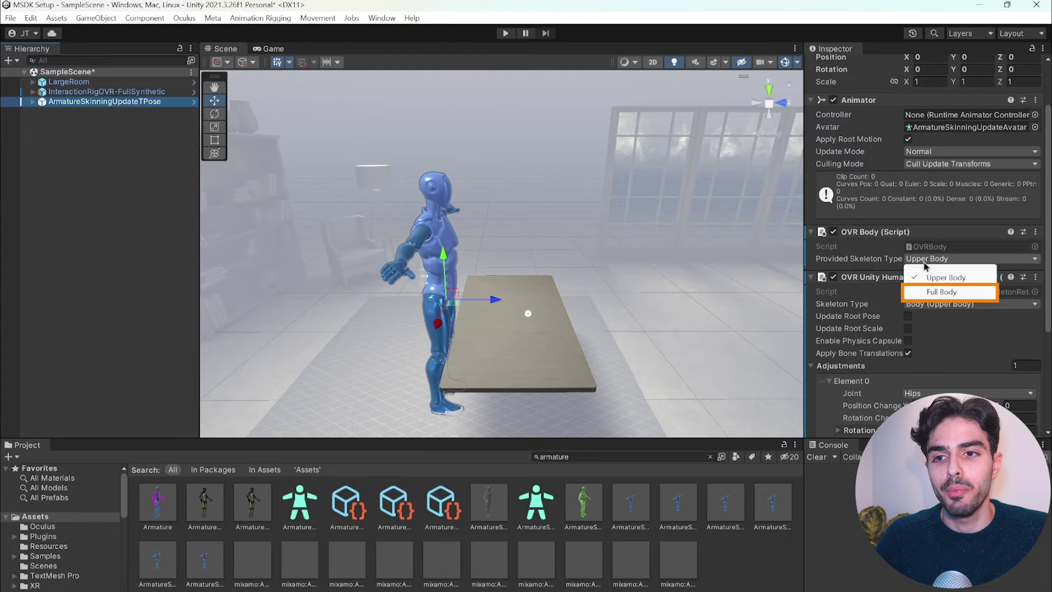
pyautogui.click(941, 293)
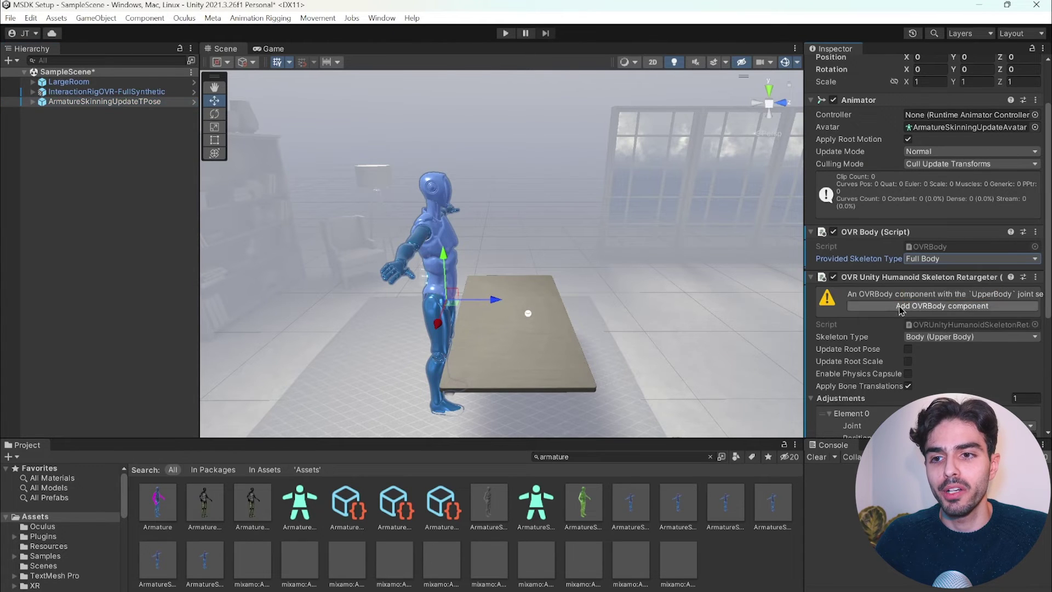
# - Set the humanoid skeleton retargeter's Skeleton Type to Full Body
pyautogui.scroll(-1, 899, 307)
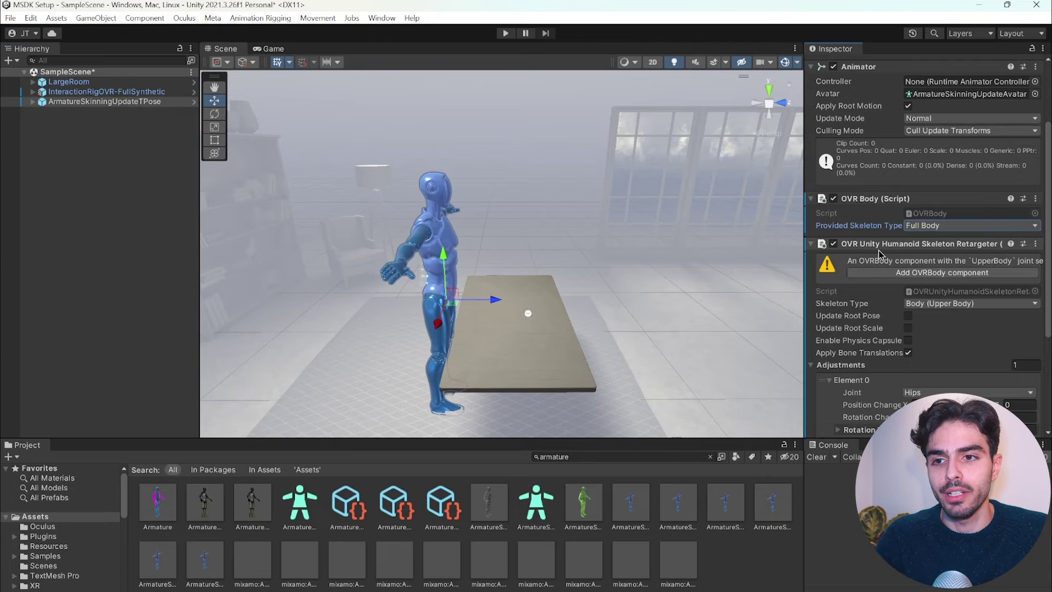
pyautogui.click(944, 304)
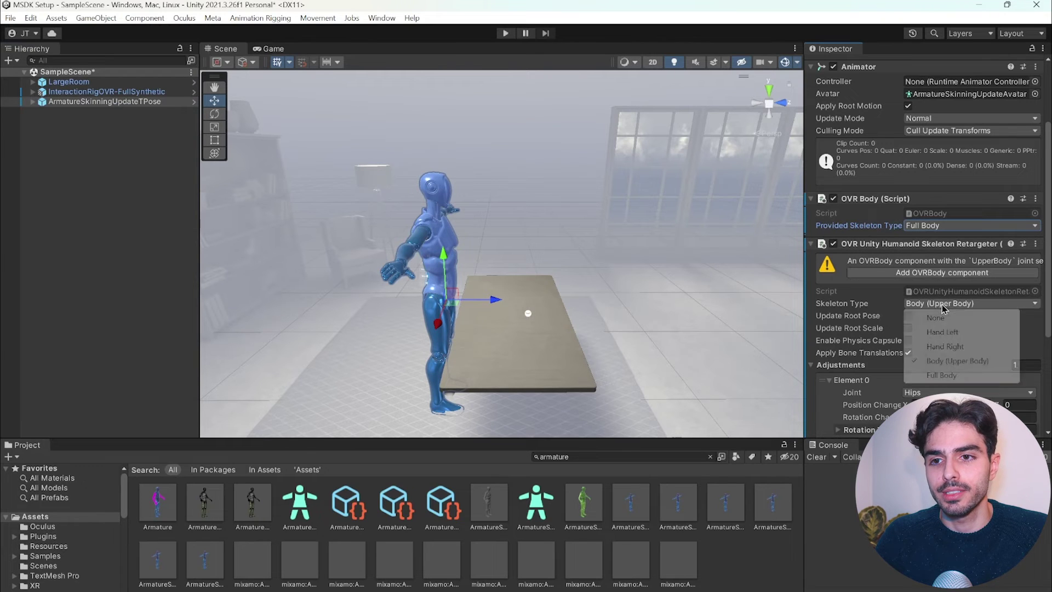
pyautogui.click(946, 376)
pyautogui.scroll(-1, 927, 305)
pyautogui.scroll(-2, 930, 305)
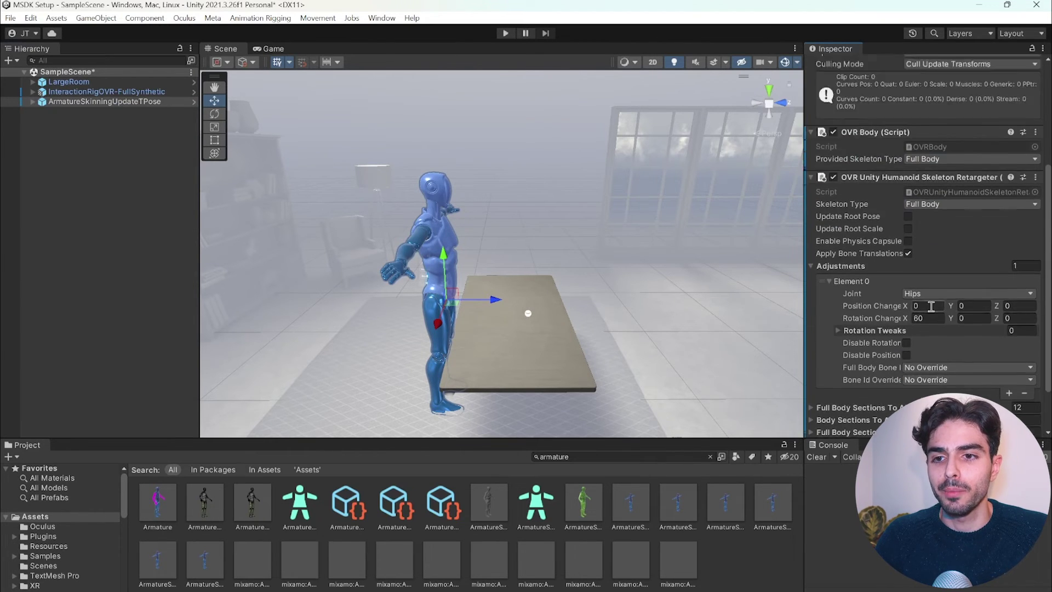
pyautogui.scroll(4, 929, 305)
# - Disable OVRLeftHandVisual and OVRRightHandVisual under OVRInteraction's OVRControllerHands
pyautogui.click(32, 94)
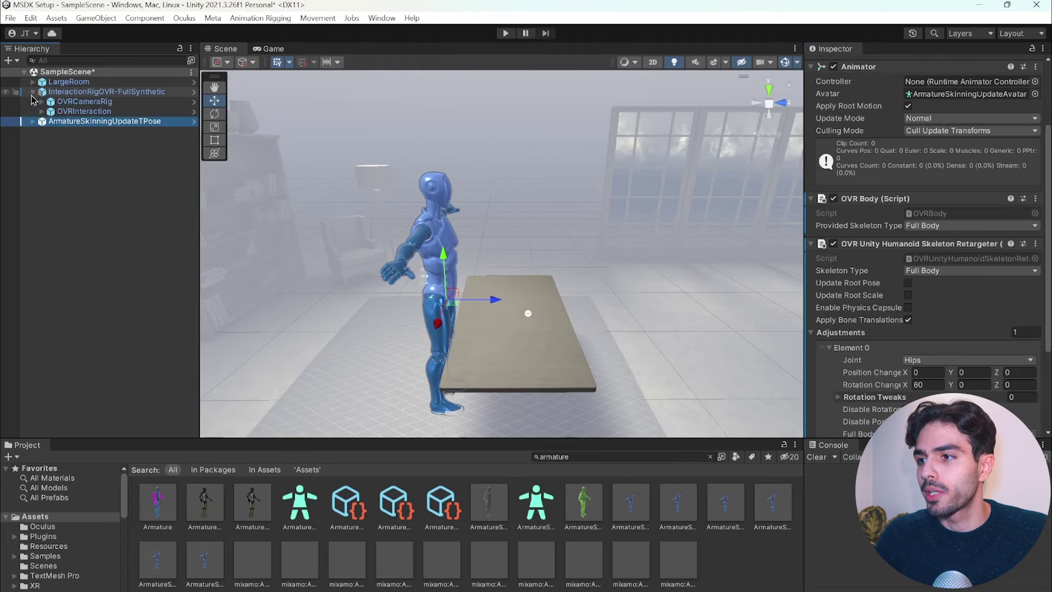
pyautogui.click(58, 94)
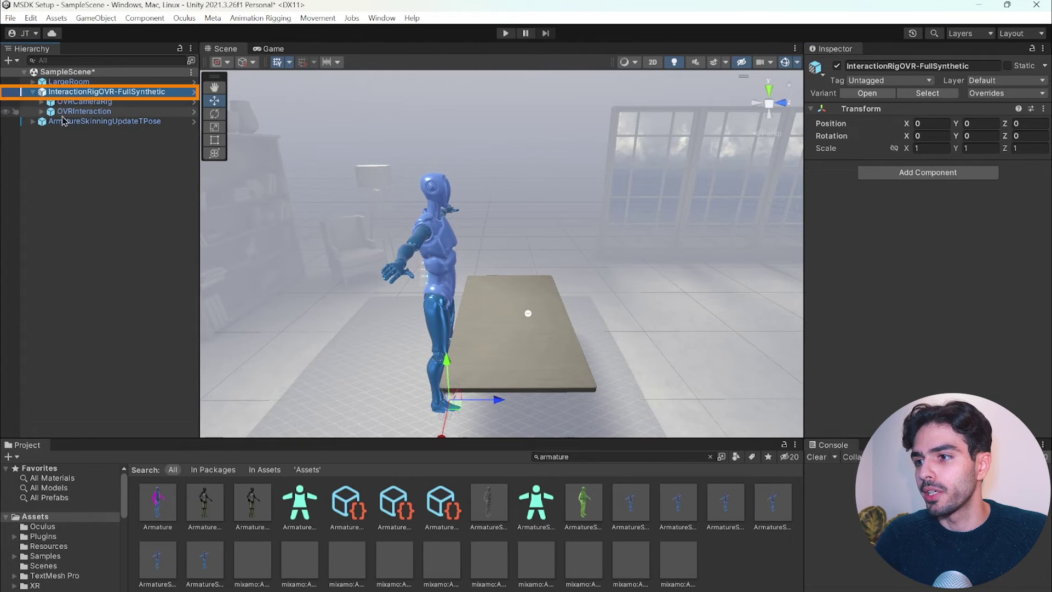
pyautogui.click(43, 112)
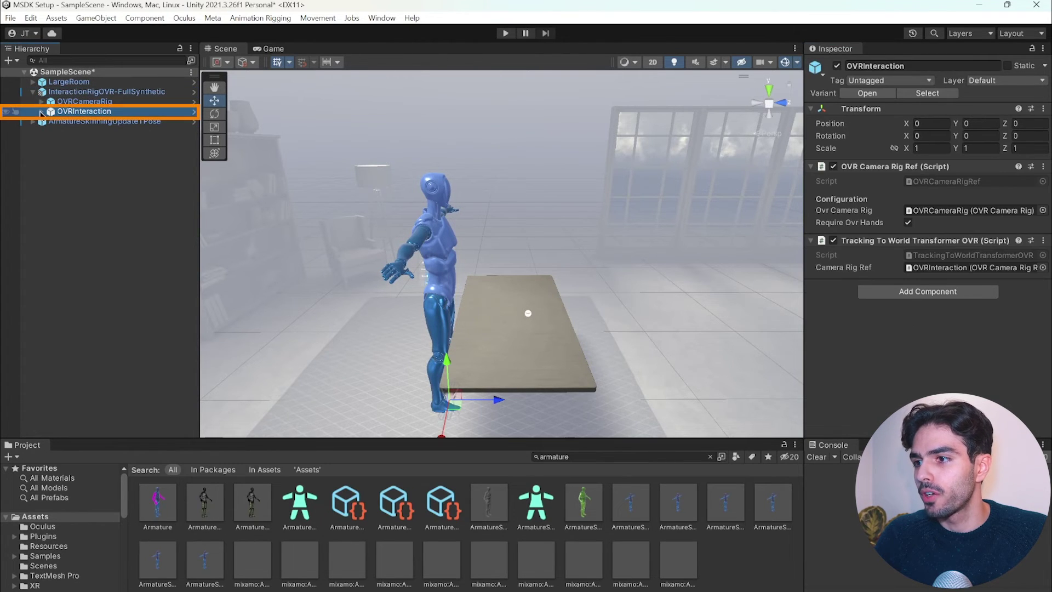
pyautogui.click(41, 112)
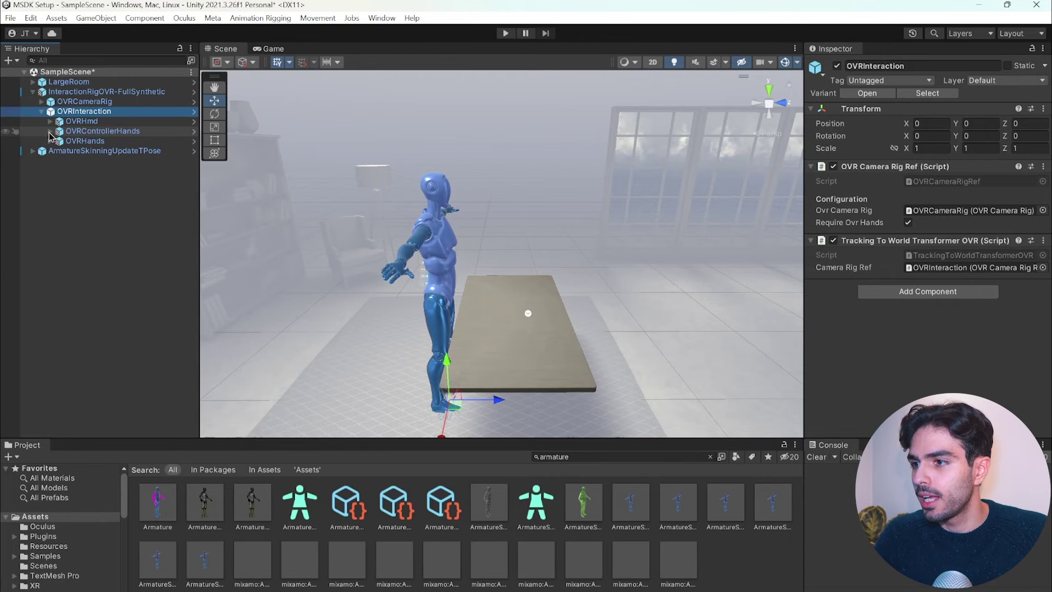
pyautogui.click(50, 132)
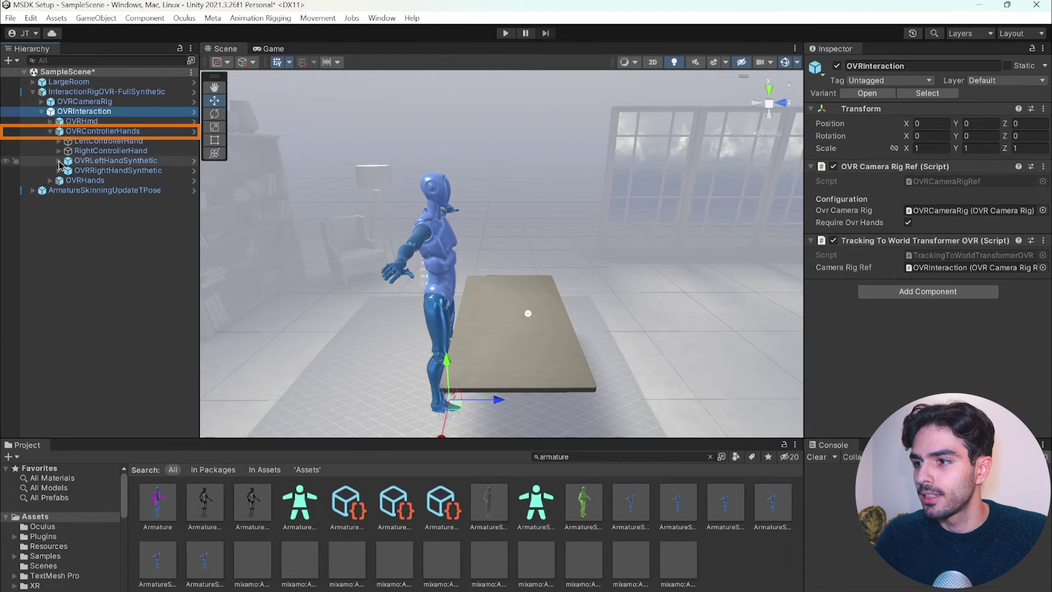
pyautogui.click(59, 160)
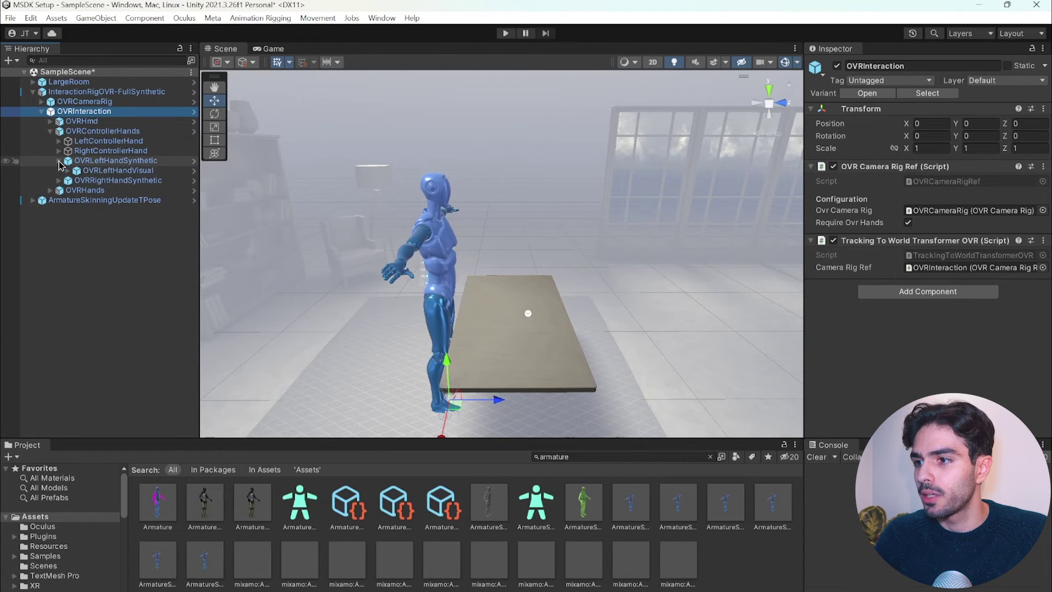
pyautogui.click(90, 170)
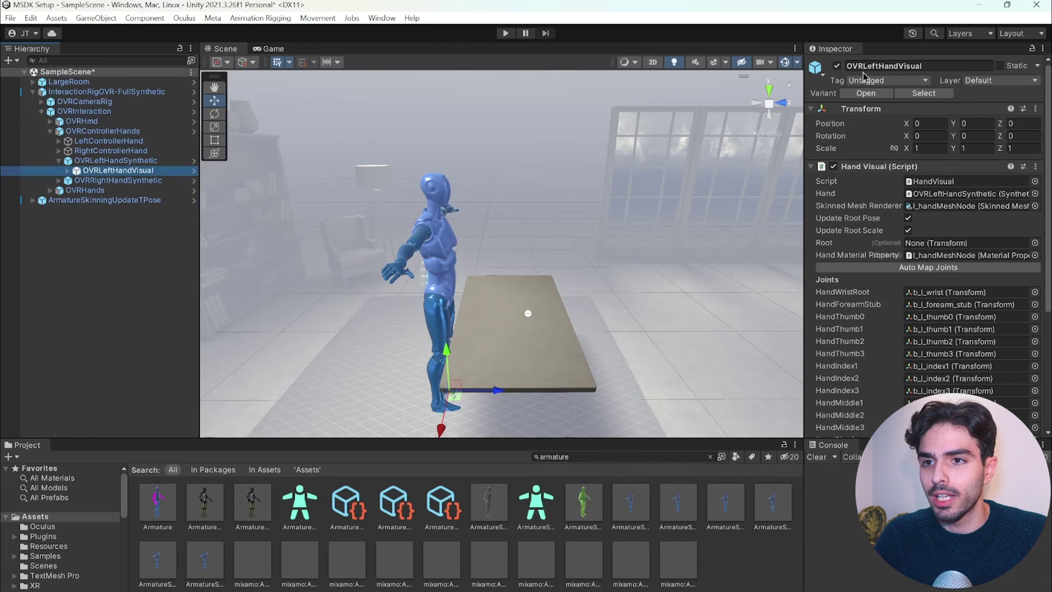
pyautogui.click(836, 66)
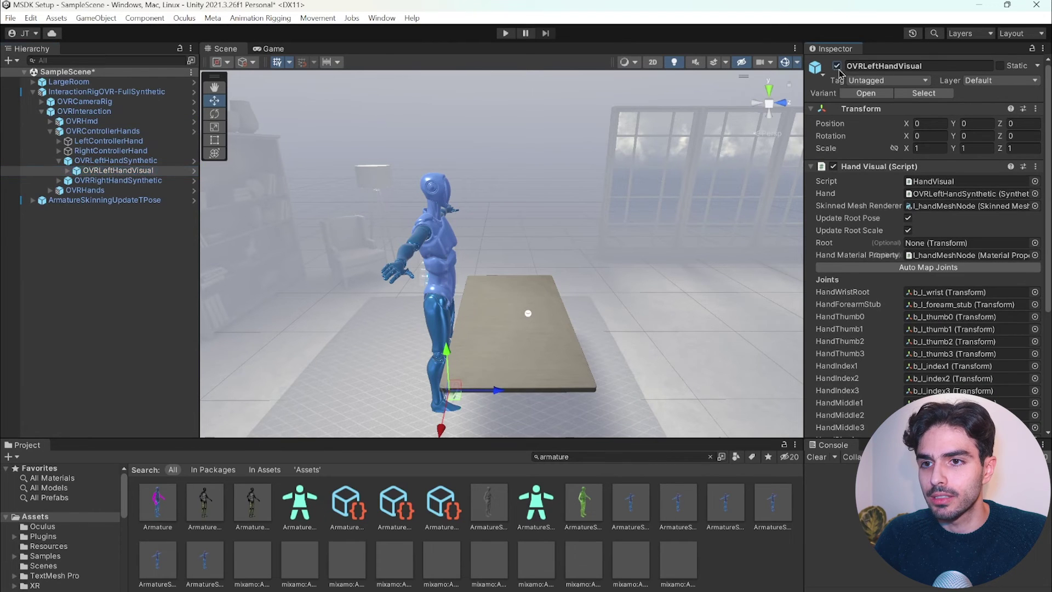
pyautogui.click(58, 181)
pyautogui.click(110, 190)
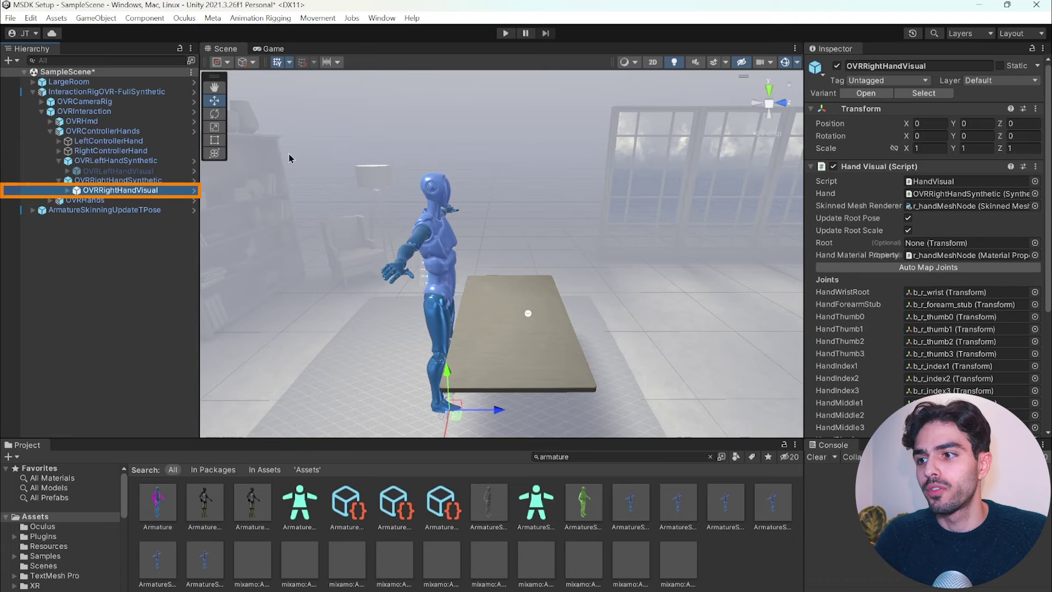
pyautogui.click(836, 66)
# - Disable the left and right hand visuals under OVRHands, then collapse the interaction rig
pyautogui.click(51, 201)
pyautogui.click(59, 229)
pyautogui.click(86, 240)
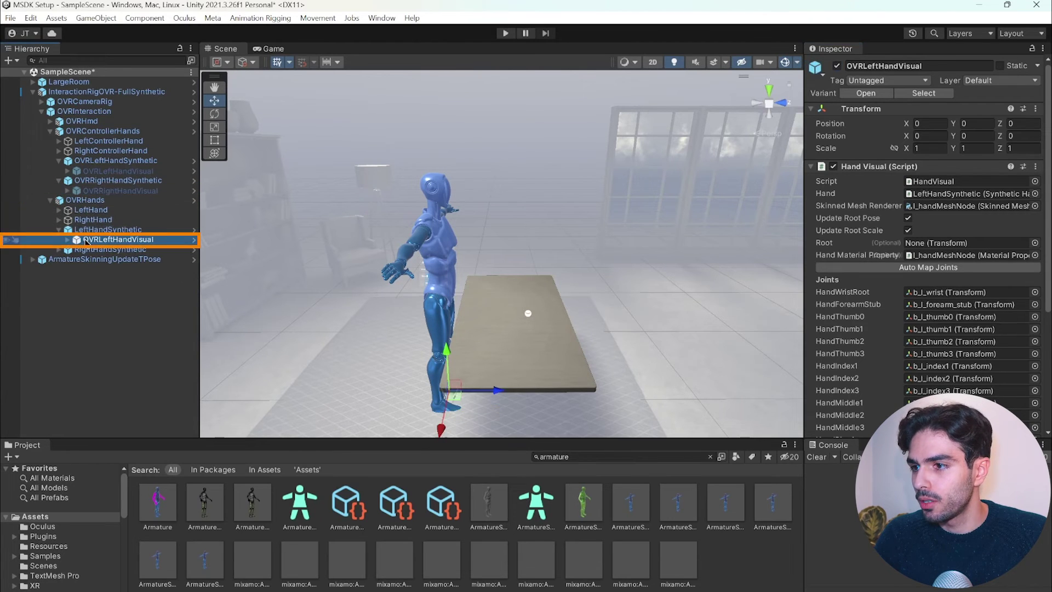
pyautogui.click(836, 66)
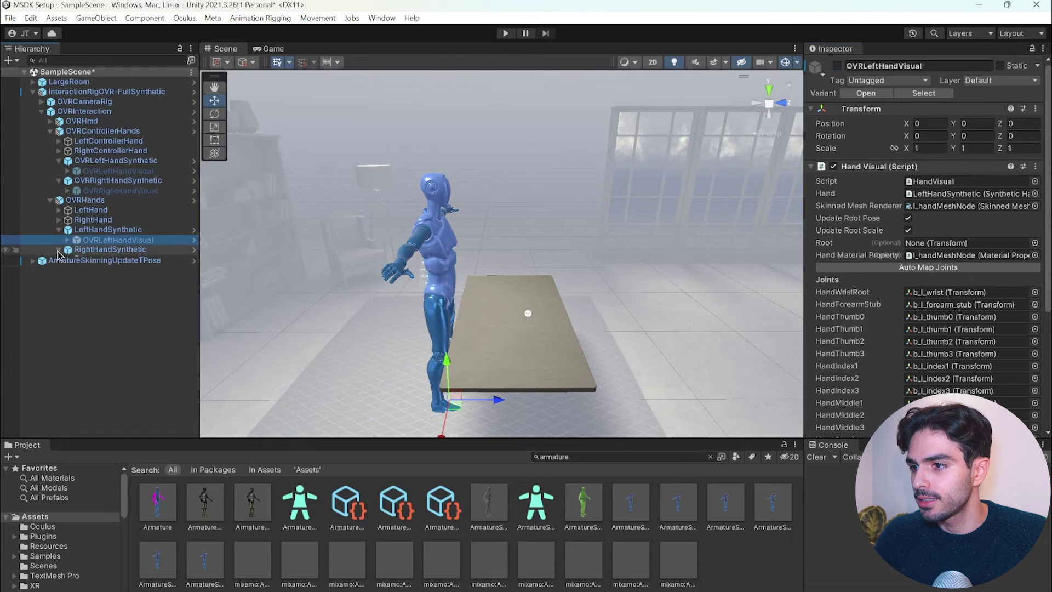
pyautogui.click(59, 249)
pyautogui.click(118, 259)
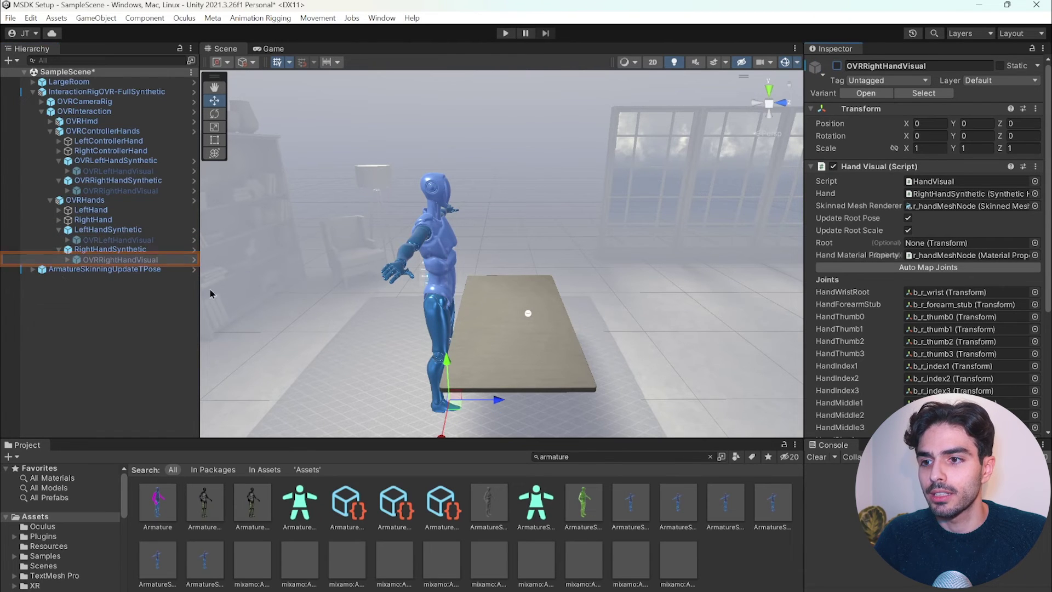
pyautogui.click(33, 92)
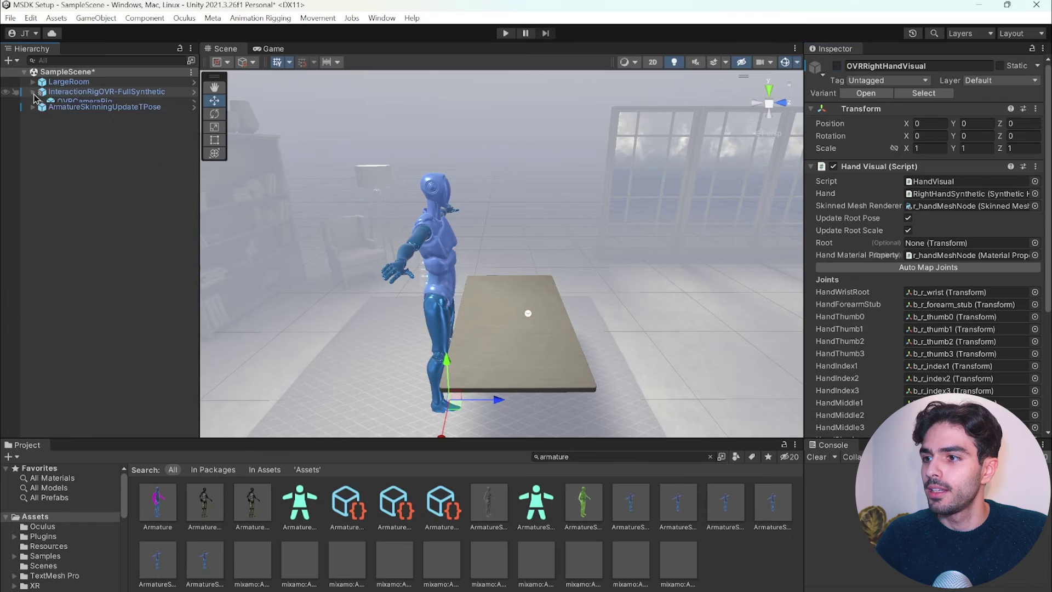